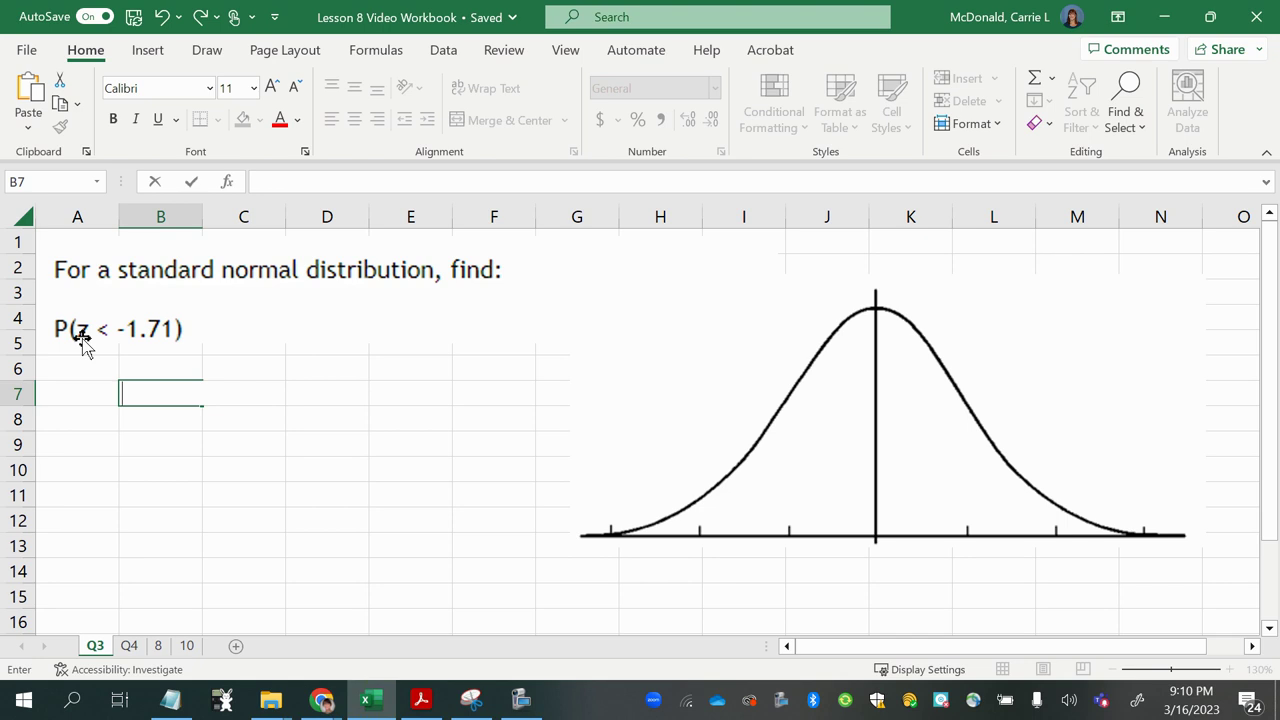
# Show the Draw tab's inking pens on the Q3 sheet beside the blank normal curve
pyautogui.click(207, 49)
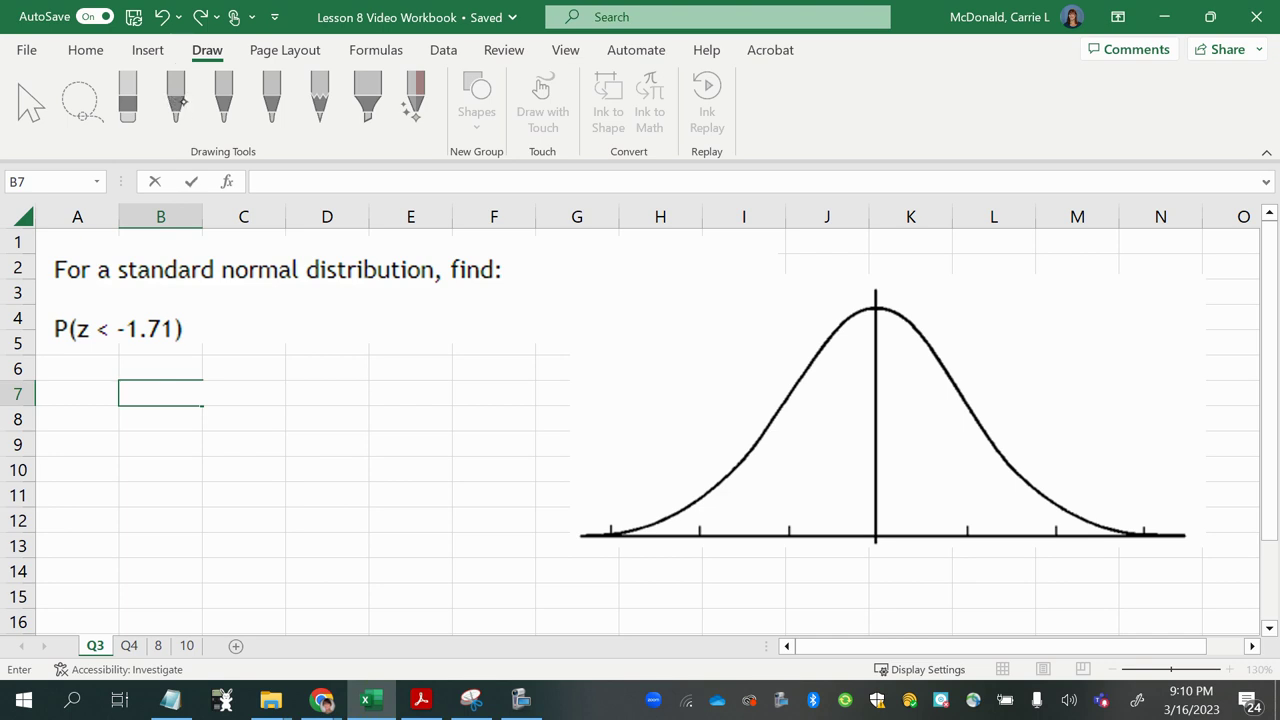
pyautogui.press('F2')
pyautogui.click(521, 699)
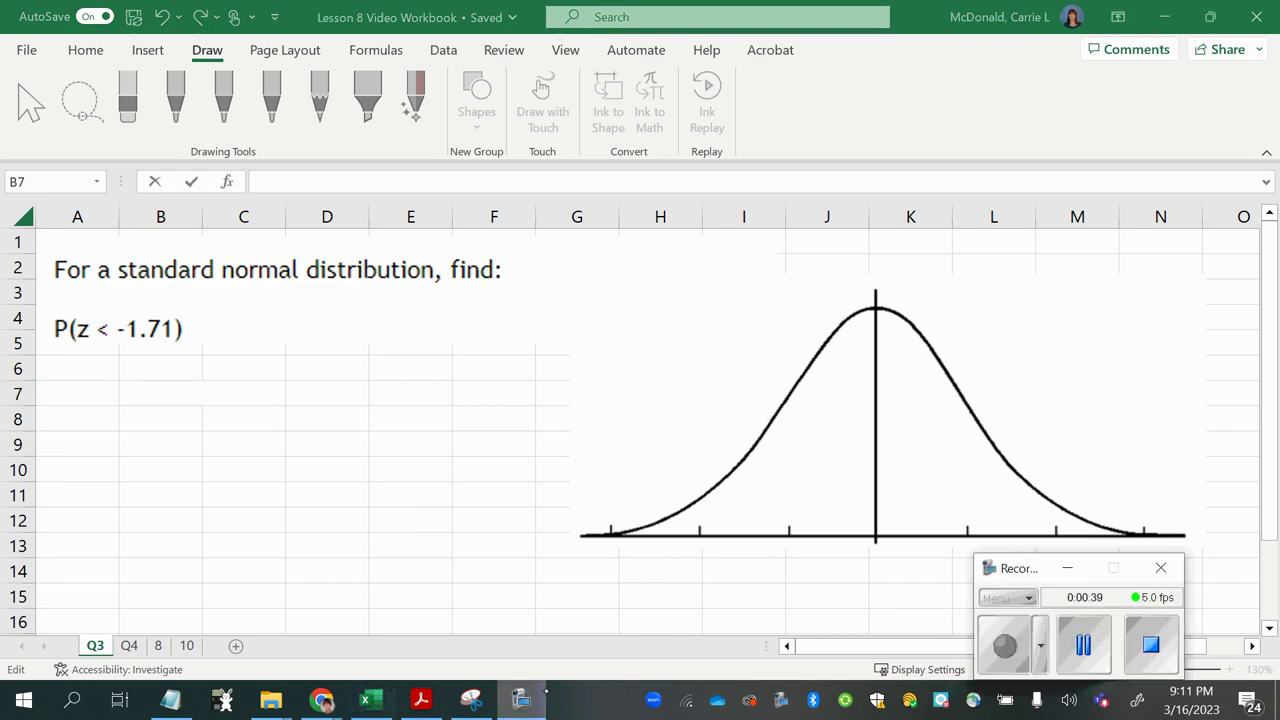
# With the purple pen, write 0, 1, 2 and 3 under the centre and right-hand ticks
pyautogui.click(1067, 568)
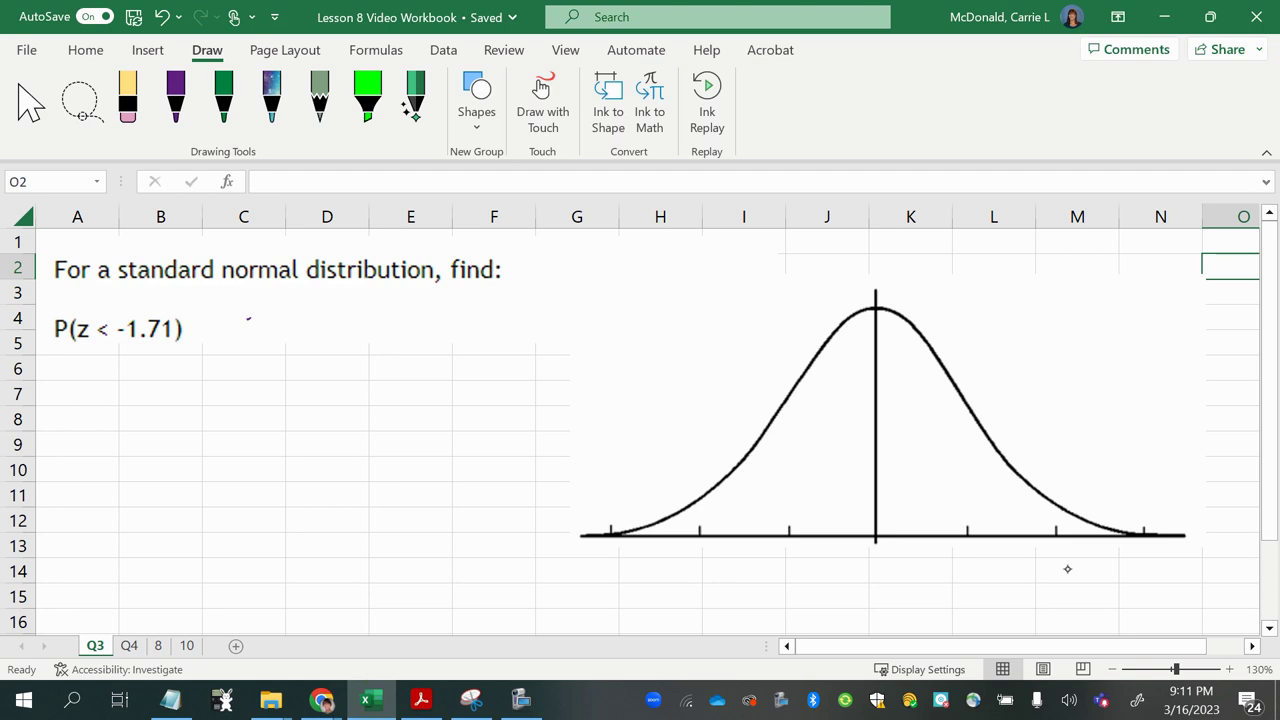
pyautogui.click(176, 95)
pyautogui.moveTo(877, 550); pyautogui.dragTo(879, 563)
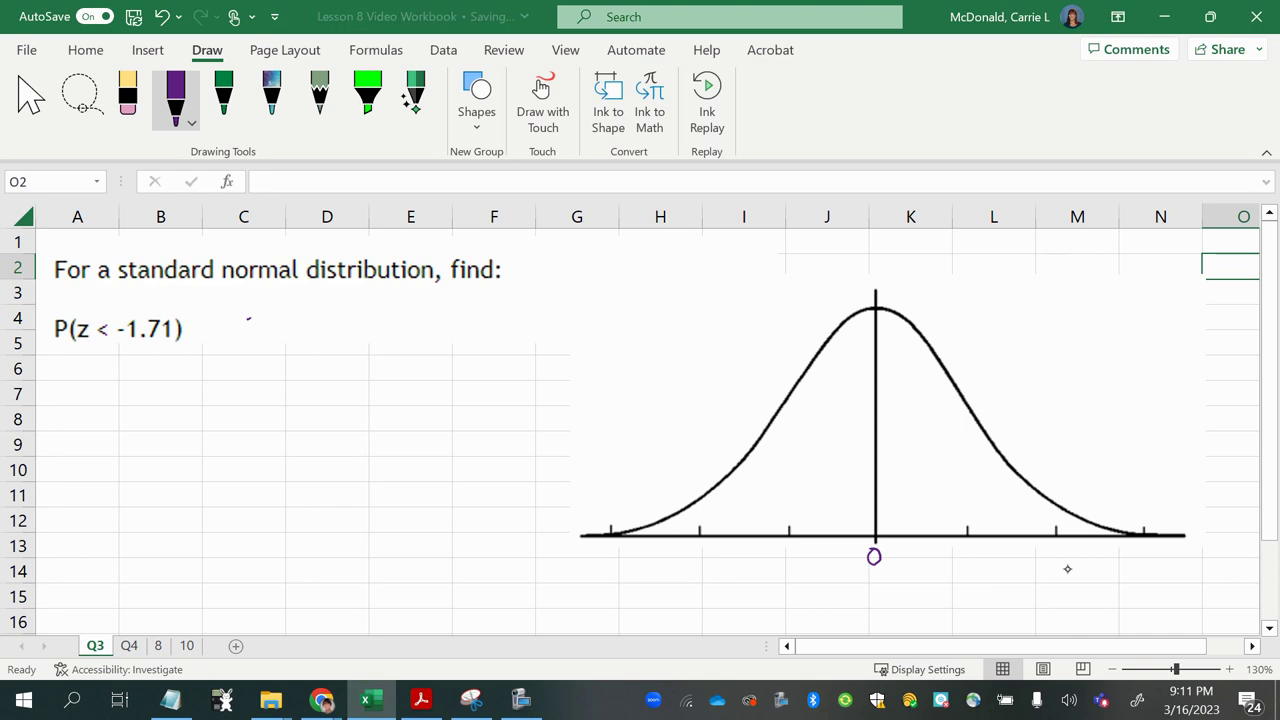
pyautogui.moveTo(966, 553); pyautogui.dragTo(968, 566)
pyautogui.moveTo(1055, 553); pyautogui.dragTo(1066, 566)
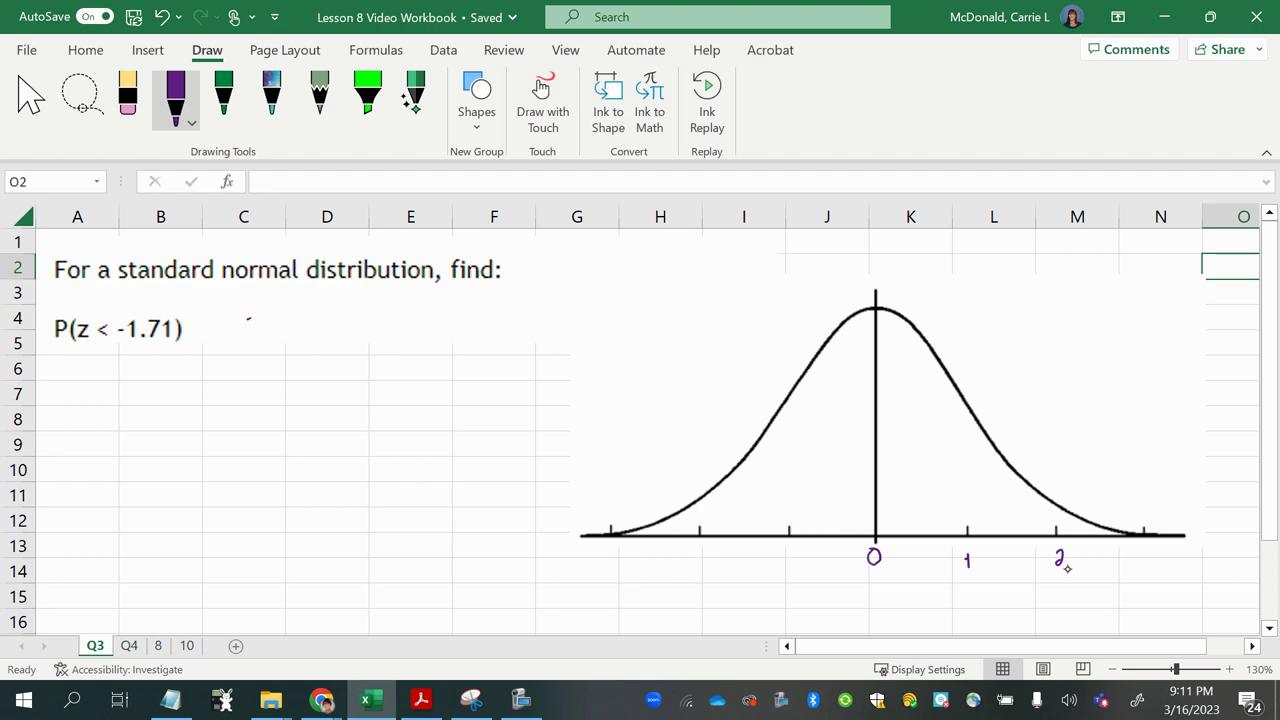
pyautogui.moveTo(1139, 552); pyautogui.dragTo(1139, 569)
# Write -2 and -3 under the left ticks and (σ=1) beneath the 0
pyautogui.moveTo(681, 560); pyautogui.dragTo(691, 560)
pyautogui.moveTo(698, 554); pyautogui.dragTo(713, 566)
pyautogui.moveTo(595, 561); pyautogui.dragTo(605, 561)
pyautogui.moveTo(609, 549); pyautogui.dragTo(607, 569)
pyautogui.moveTo(850, 582)
pyautogui.mouseDown()
pyautogui.moveTo(843, 608)
pyautogui.moveTo(857, 589)
pyautogui.moveTo(884, 609)
pyautogui.mouseUp()
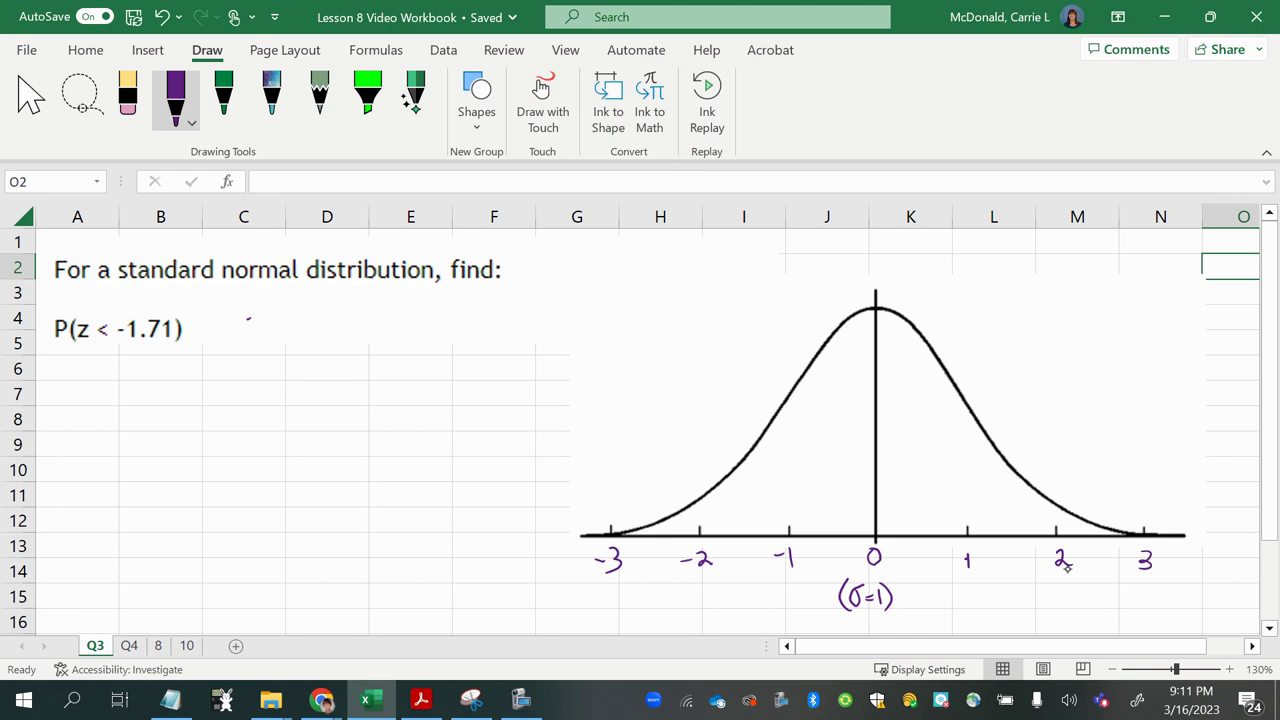
# Switch the pen to green and mark -1.71 on the axis between -2 and -1
pyautogui.click(176, 100)
pyautogui.click(108, 290)
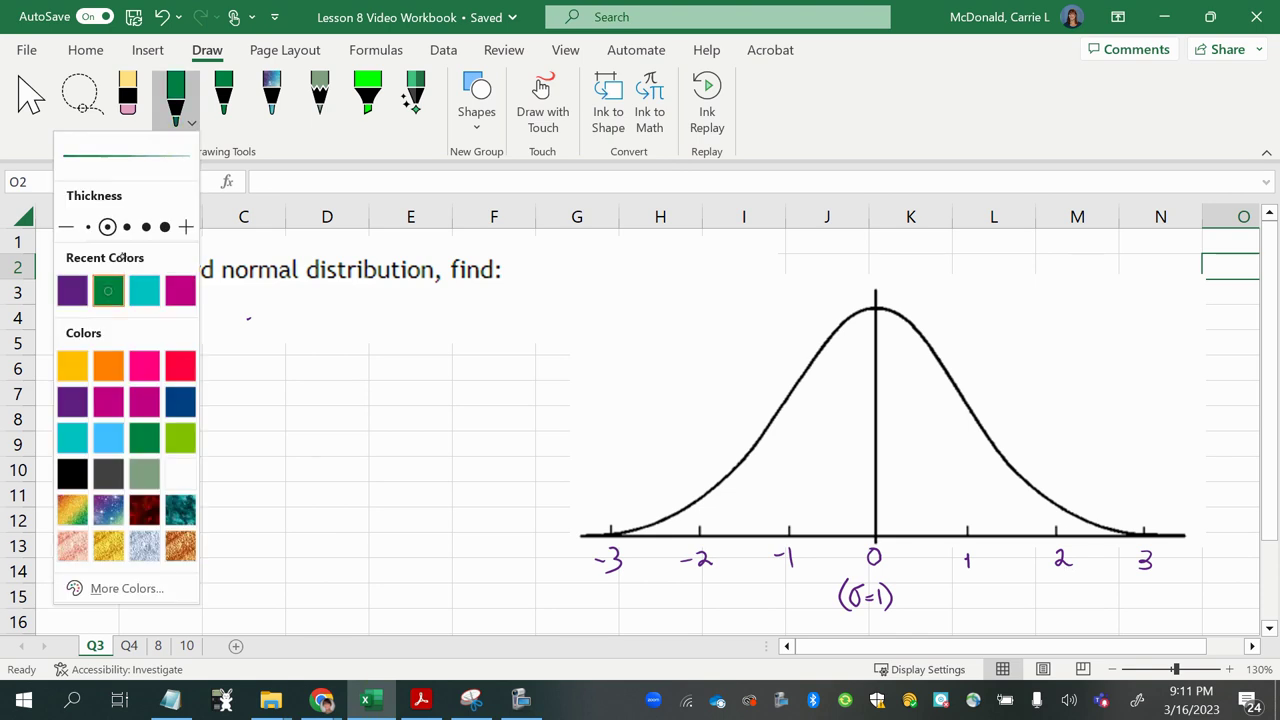
pyautogui.click(176, 95)
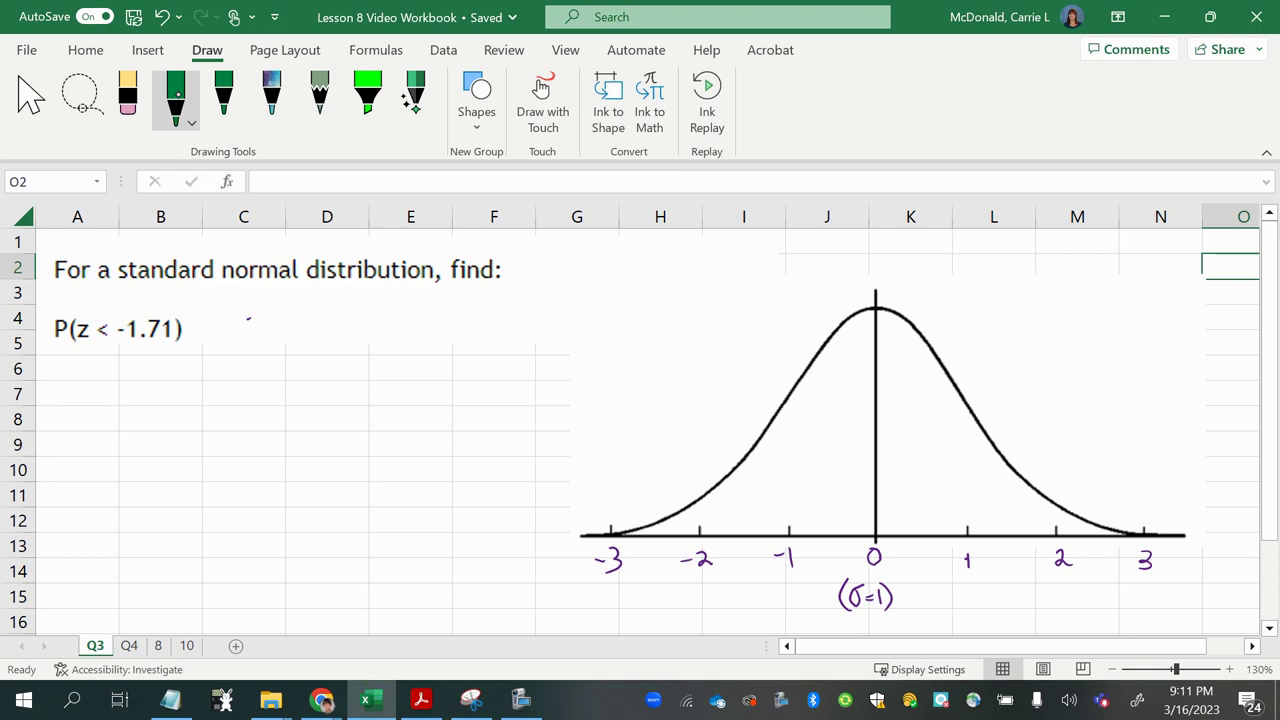
pyautogui.moveTo(726, 526)
pyautogui.mouseDown()
pyautogui.moveTo(736, 543)
pyautogui.moveTo(730, 534)
pyautogui.mouseUp()
pyautogui.moveTo(709, 580); pyautogui.dragTo(717, 578)
pyautogui.moveTo(725, 565)
pyautogui.mouseDown()
pyautogui.moveTo(727, 586)
pyautogui.moveTo(749, 579)
pyautogui.mouseUp()
# Hatch the left tail, circle the < in P(z < -1.71), and write Area above the tail
pyautogui.moveTo(704, 500)
pyautogui.mouseDown()
pyautogui.moveTo(729, 531)
pyautogui.moveTo(669, 542)
pyautogui.mouseUp()
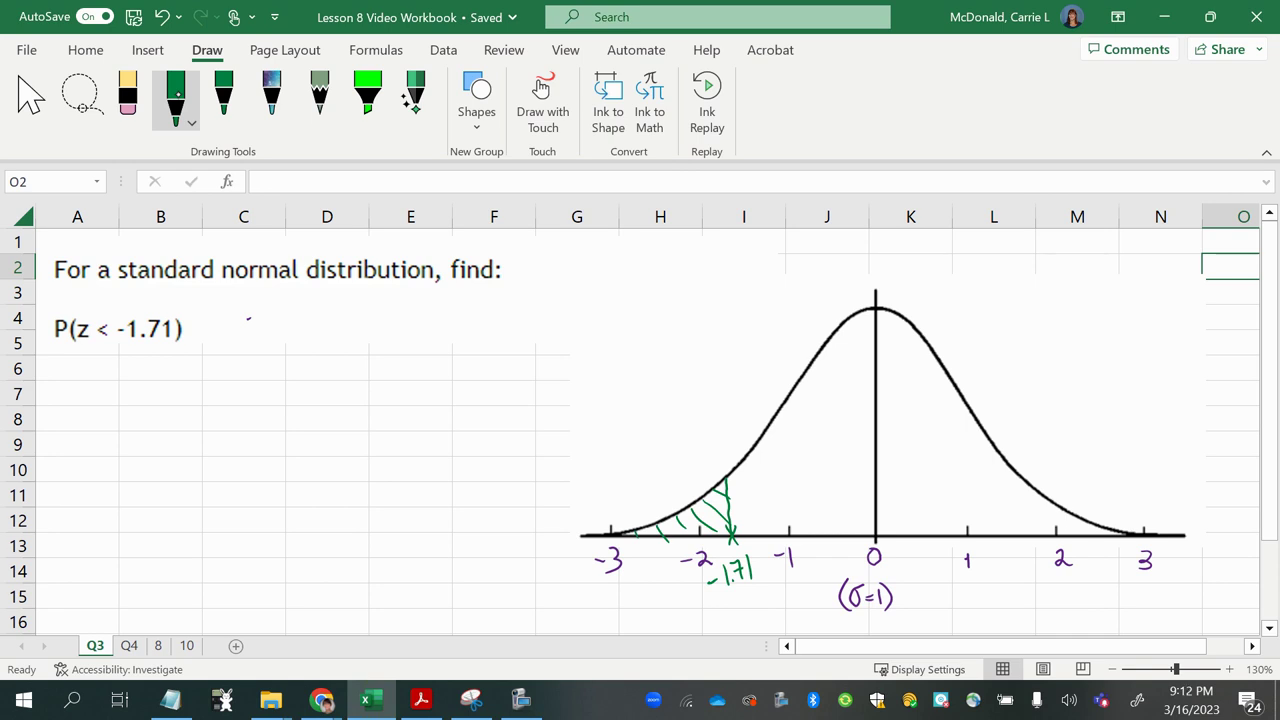
pyautogui.moveTo(108, 306)
pyautogui.mouseDown()
pyautogui.moveTo(117, 330)
pyautogui.moveTo(110, 303)
pyautogui.mouseUp()
pyautogui.moveTo(679, 477); pyautogui.dragTo(707, 521)
pyautogui.moveTo(599, 440)
pyautogui.mouseDown()
pyautogui.moveTo(611, 474)
pyautogui.moveTo(611, 459)
pyautogui.moveTo(660, 457)
pyautogui.mouseUp()
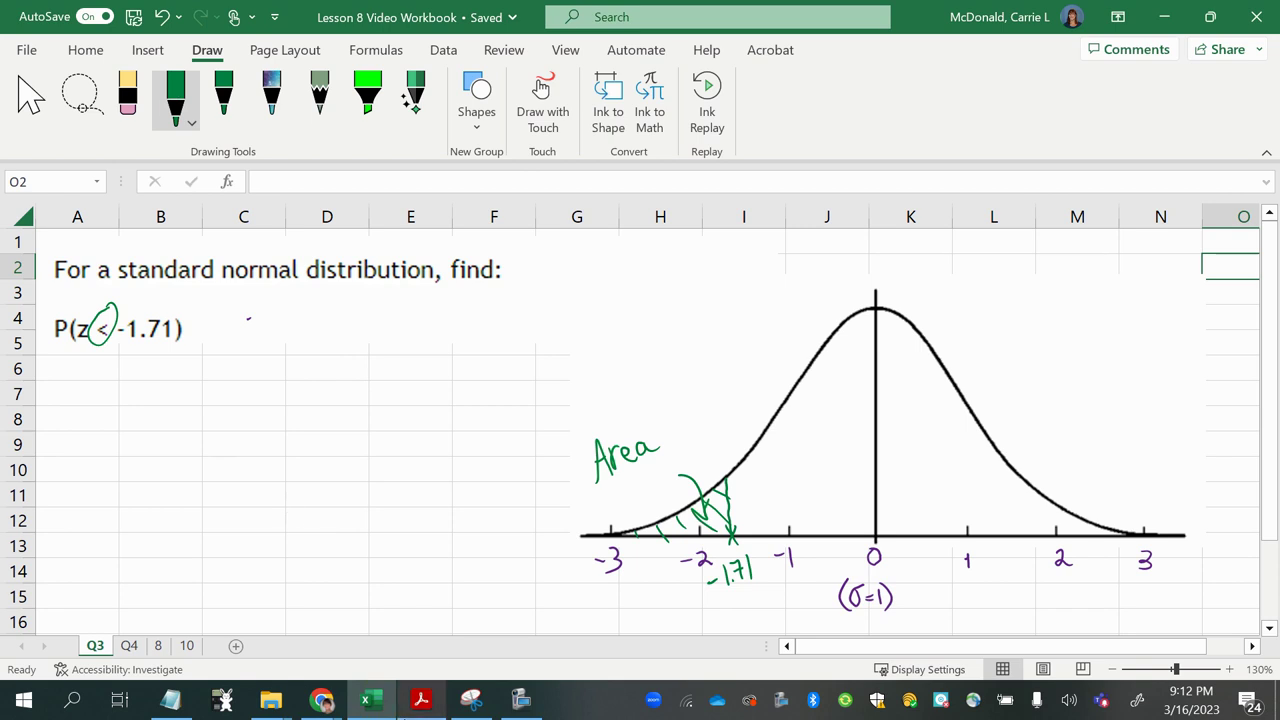
pyautogui.moveTo(422, 704)
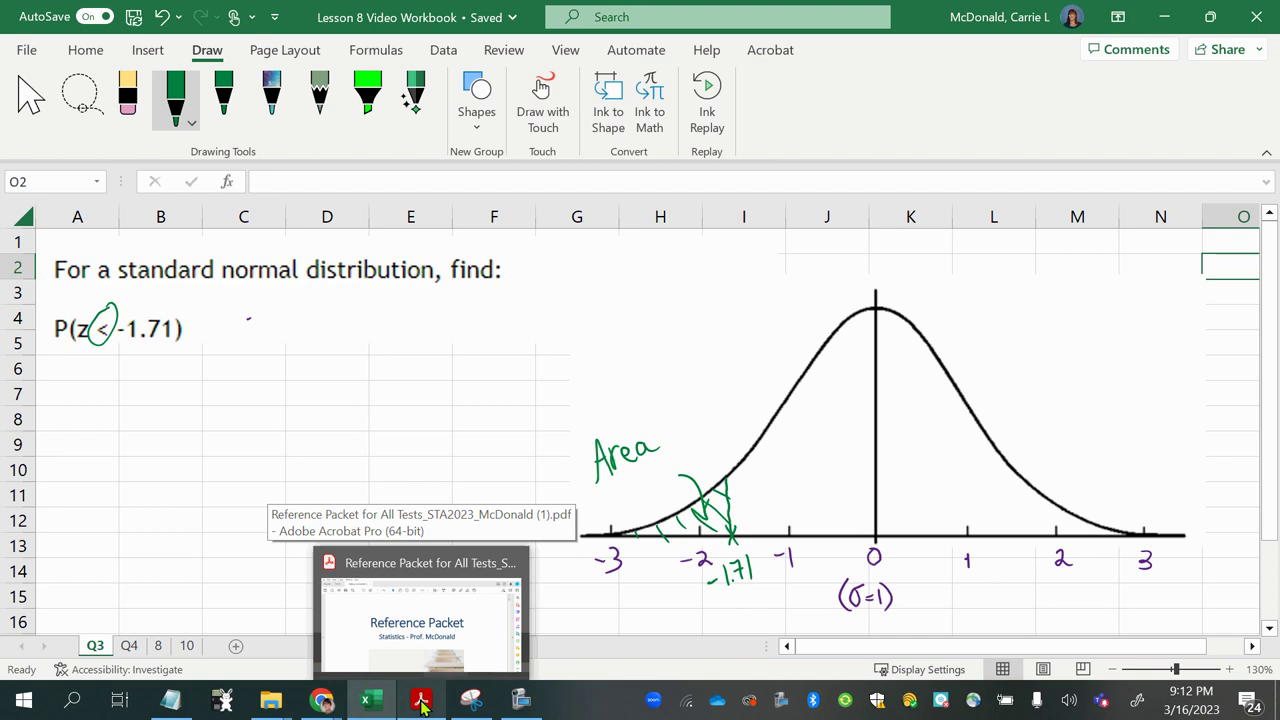
# In the Acrobat reference packet, scroll through pages 36–38 to the Absolute Z-score Table
pyautogui.click(422, 704)
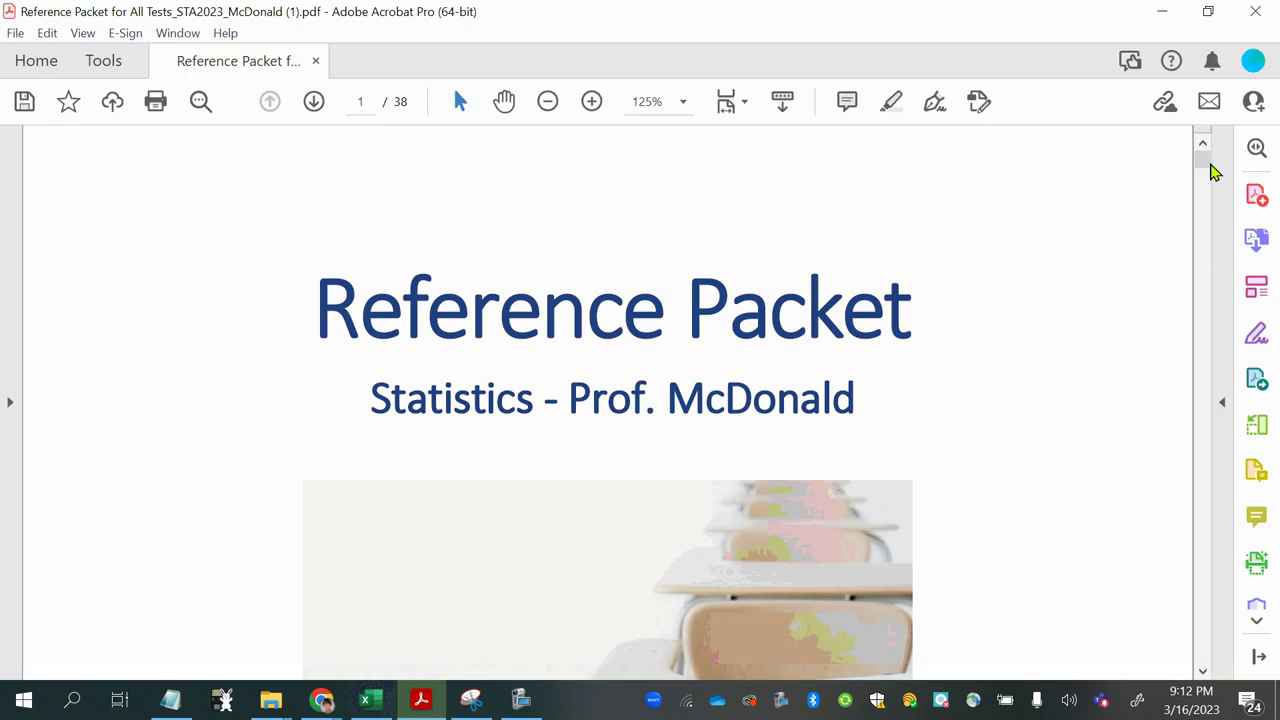
pyautogui.moveTo(1203, 166); pyautogui.dragTo(1206, 620)
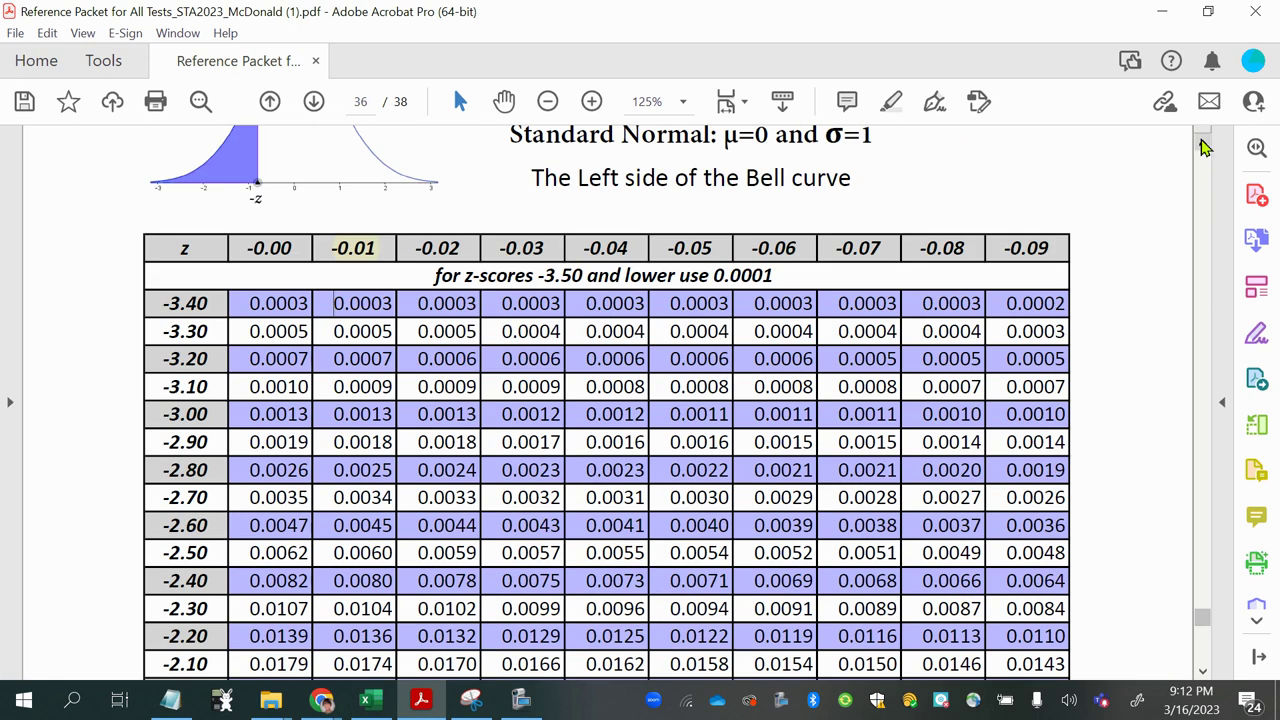
pyautogui.scroll(3, 1203, 147)
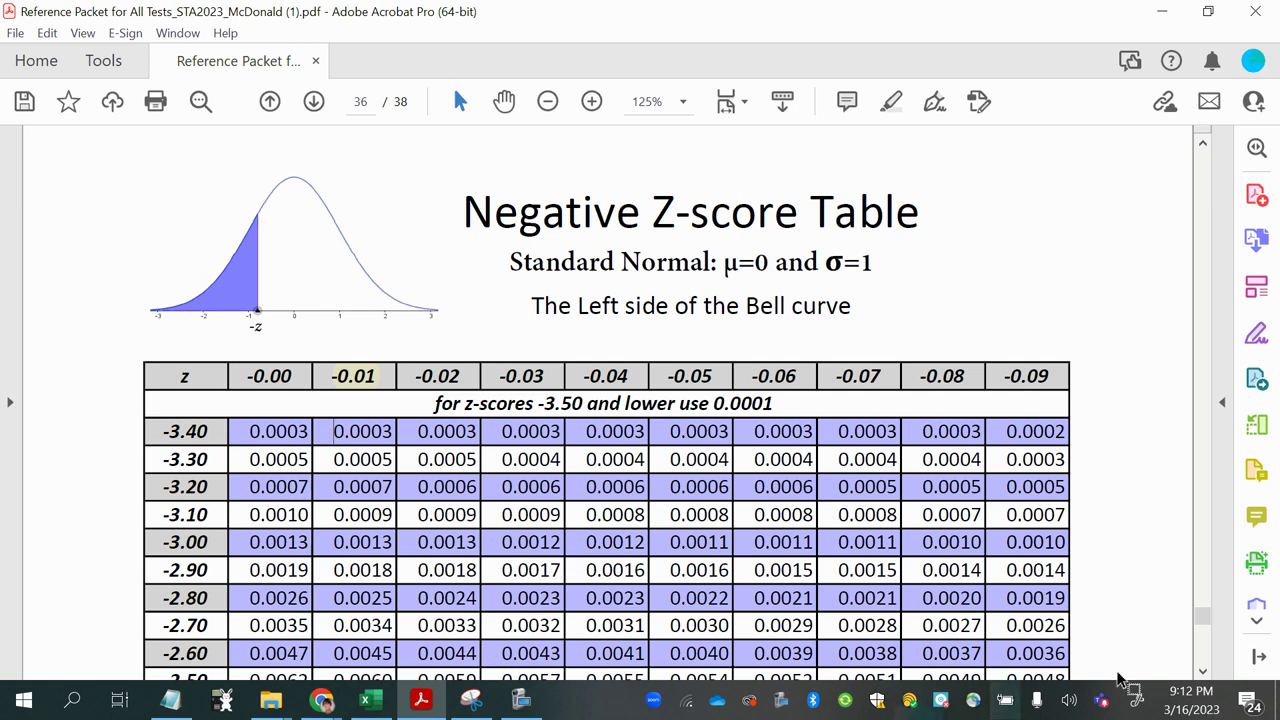
pyautogui.click(1200, 651)
pyautogui.click(1200, 651)
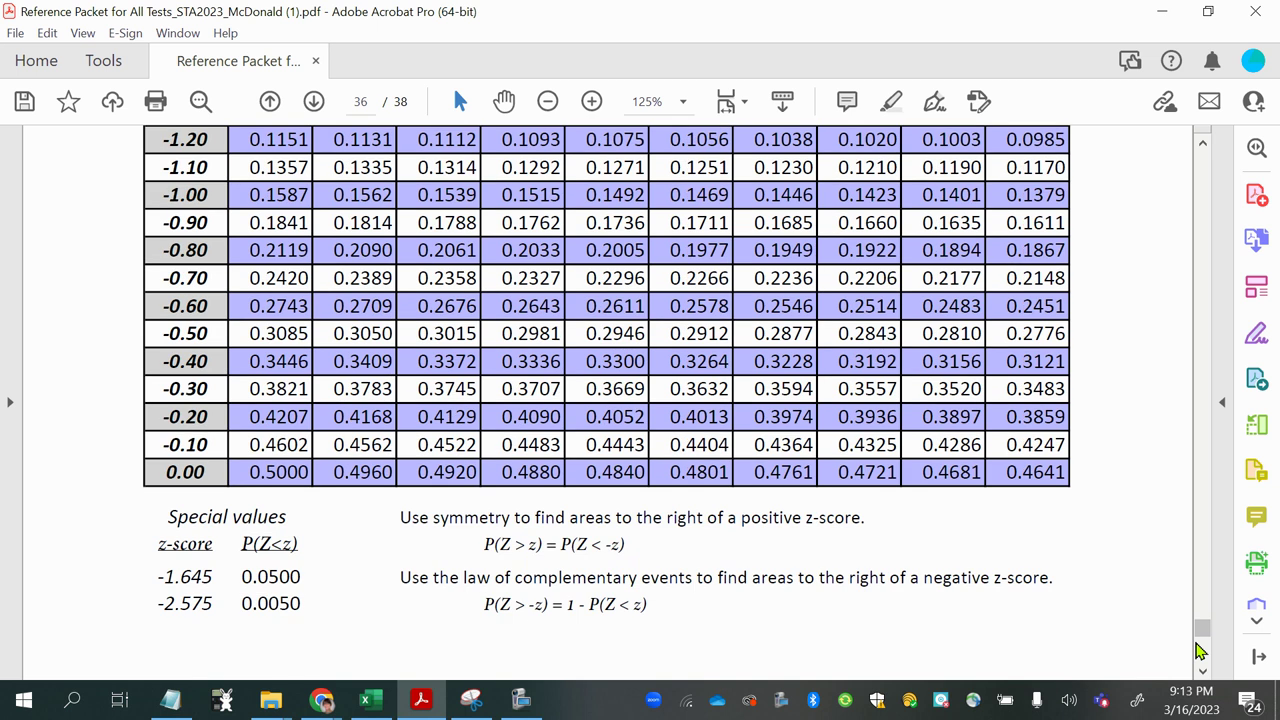
pyautogui.click(1204, 662)
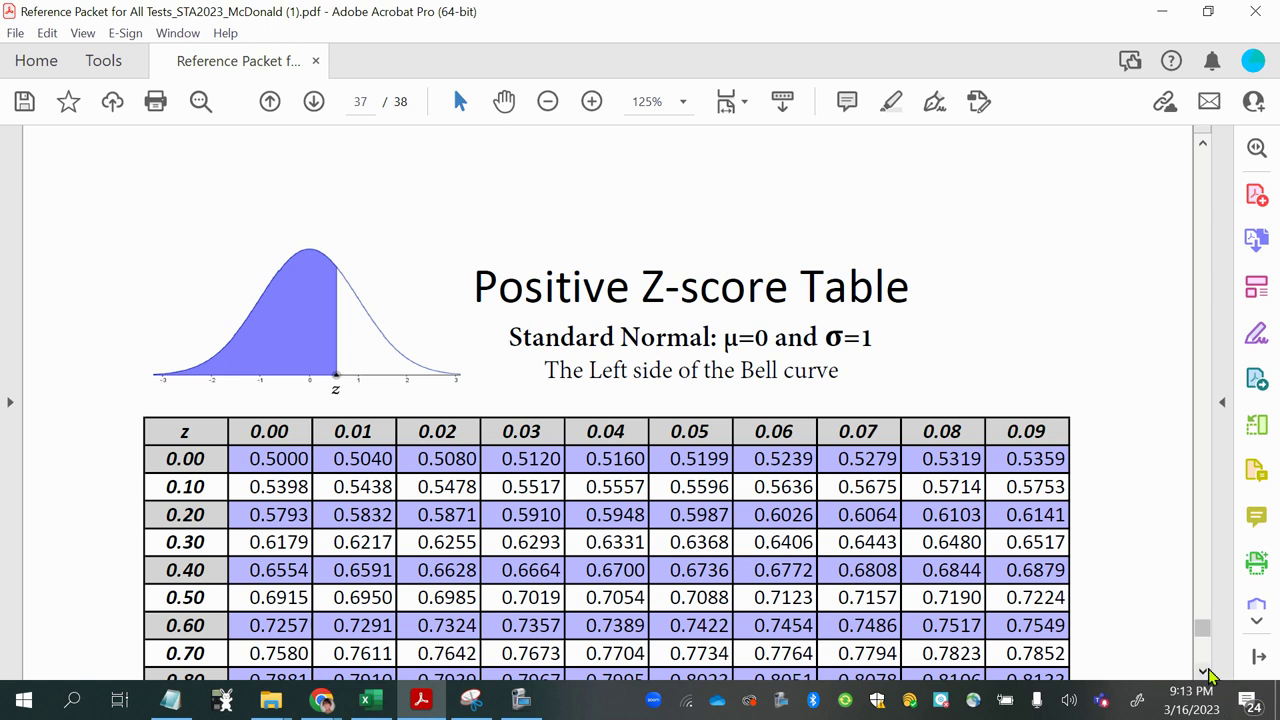
pyautogui.click(1206, 672)
pyautogui.click(1206, 672)
pyautogui.click(1203, 666)
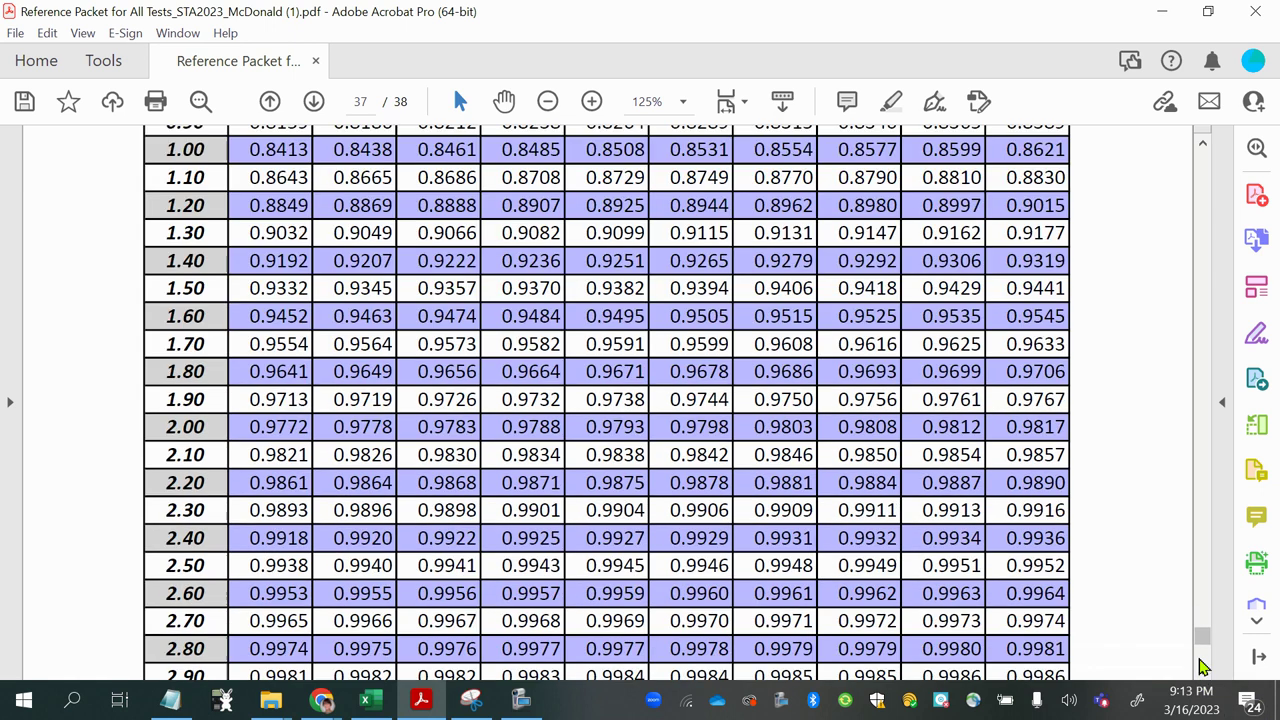
pyautogui.moveTo(1204, 638); pyautogui.dragTo(1204, 652)
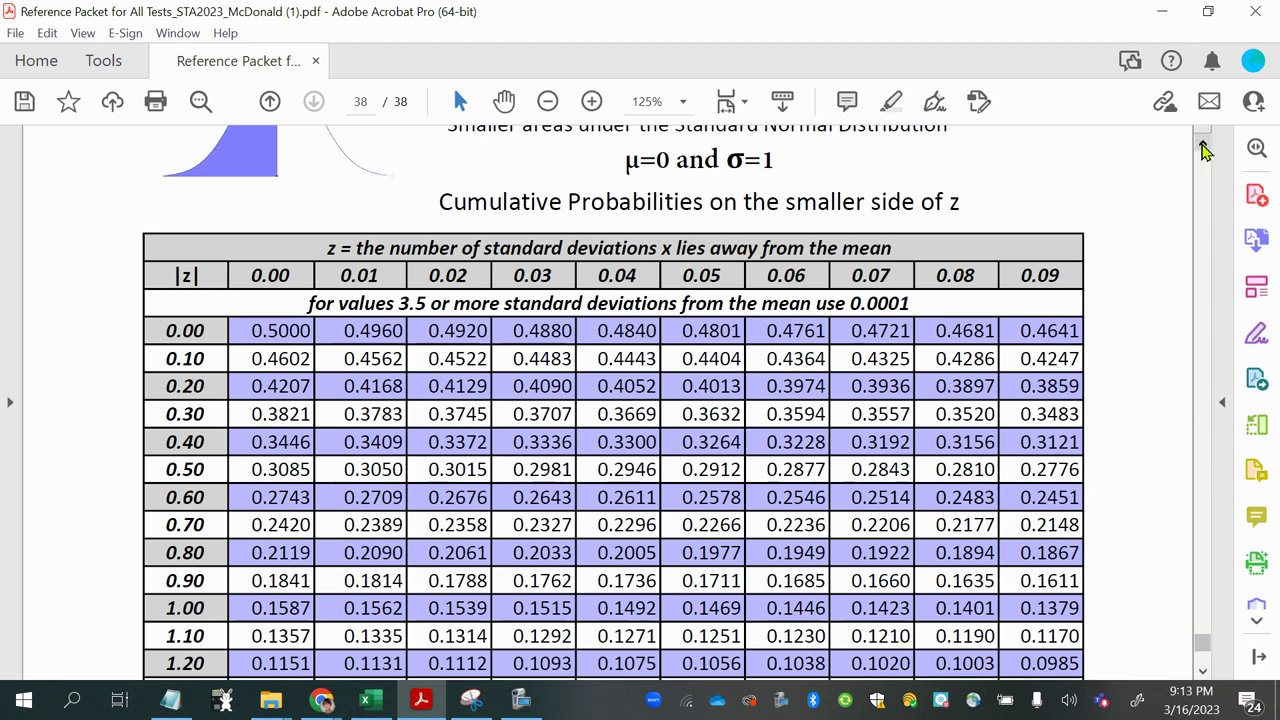
pyautogui.click(1204, 146)
pyautogui.click(1205, 148)
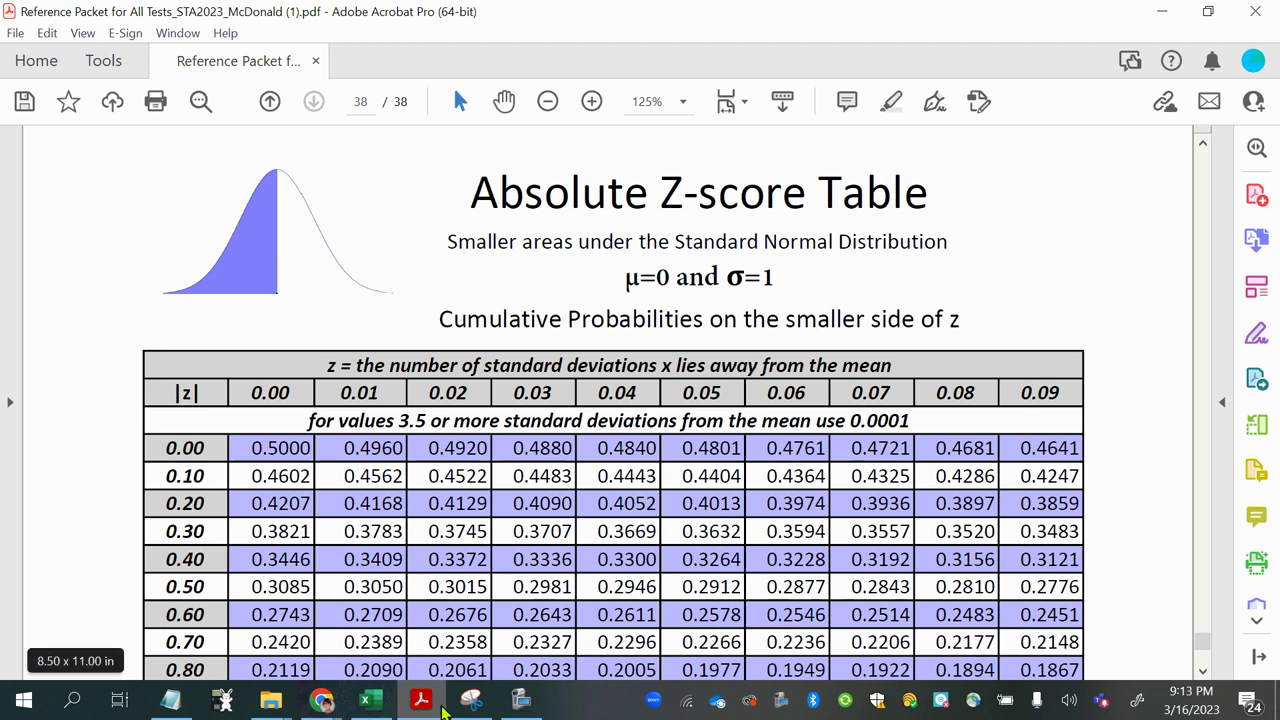
# Add green hatching between -2 and -1.71 in Excel, then return to the Acrobat z-table
pyautogui.click(370, 705)
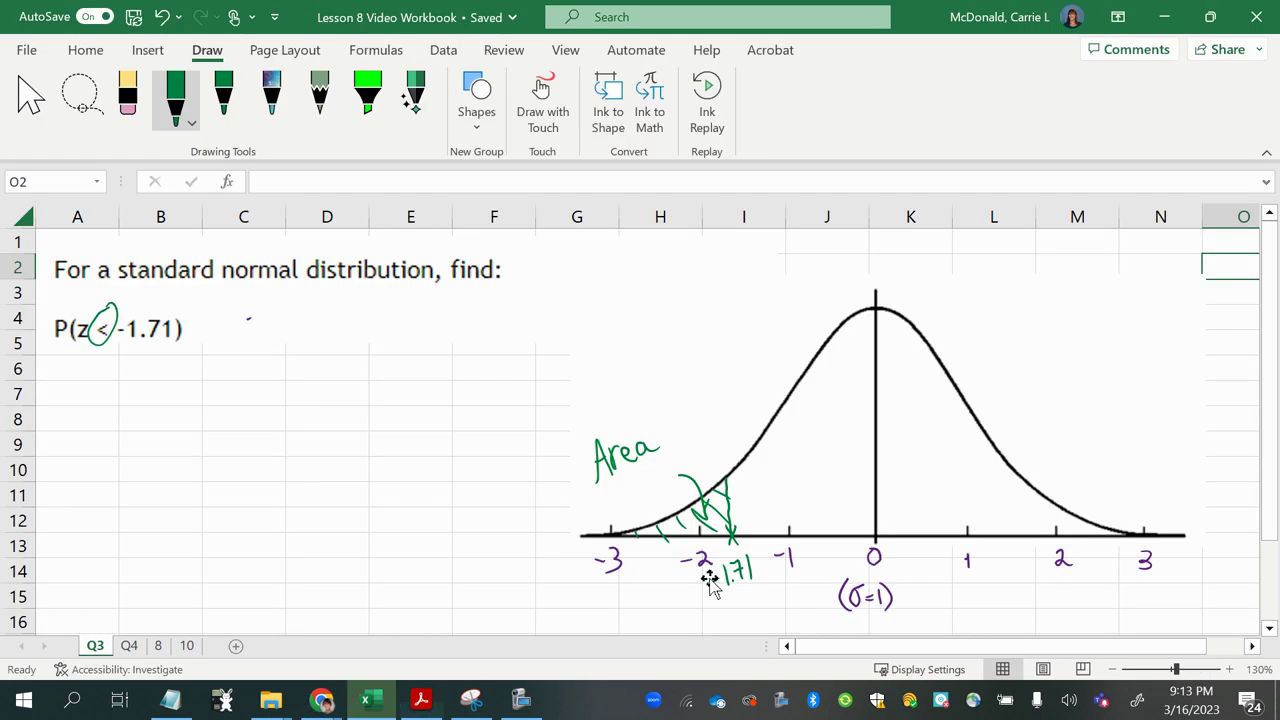
pyautogui.moveTo(722, 500); pyautogui.dragTo(736, 540)
pyautogui.click(422, 703)
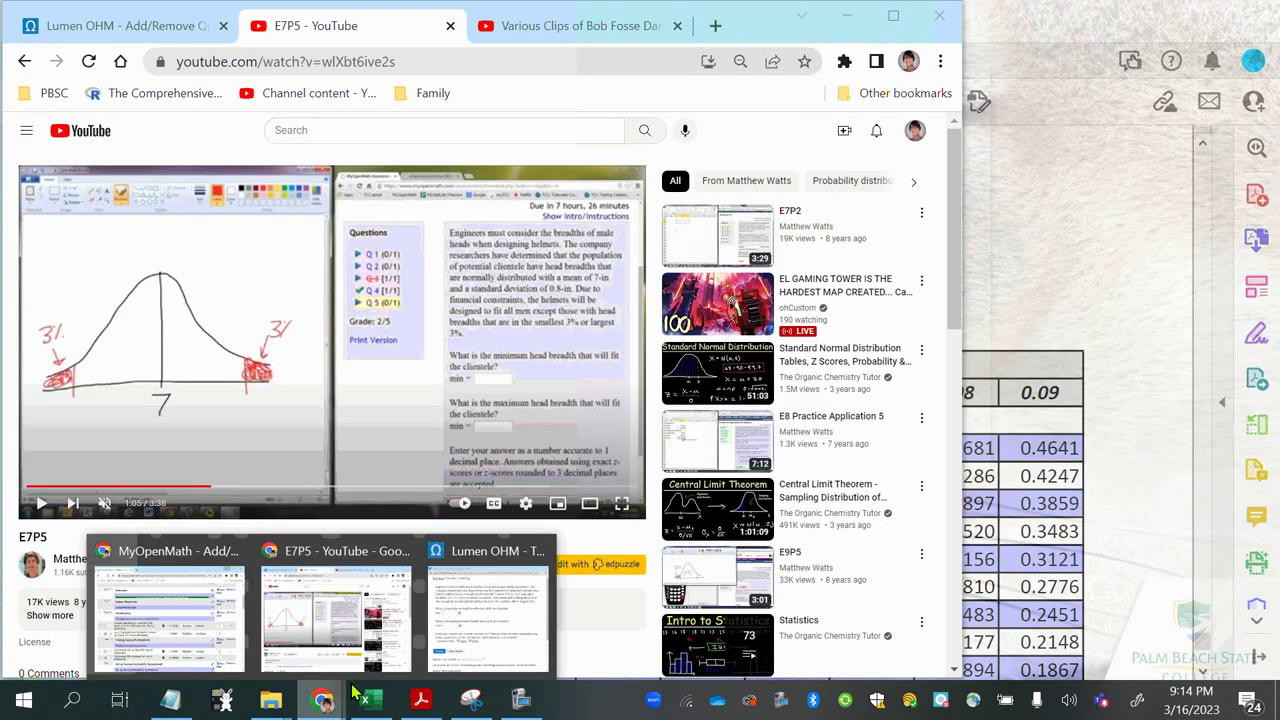
# Scroll the Absolute Z-score Table to the 1.70 row, where column 0.01 reads 0.0436
pyautogui.click(368, 698)
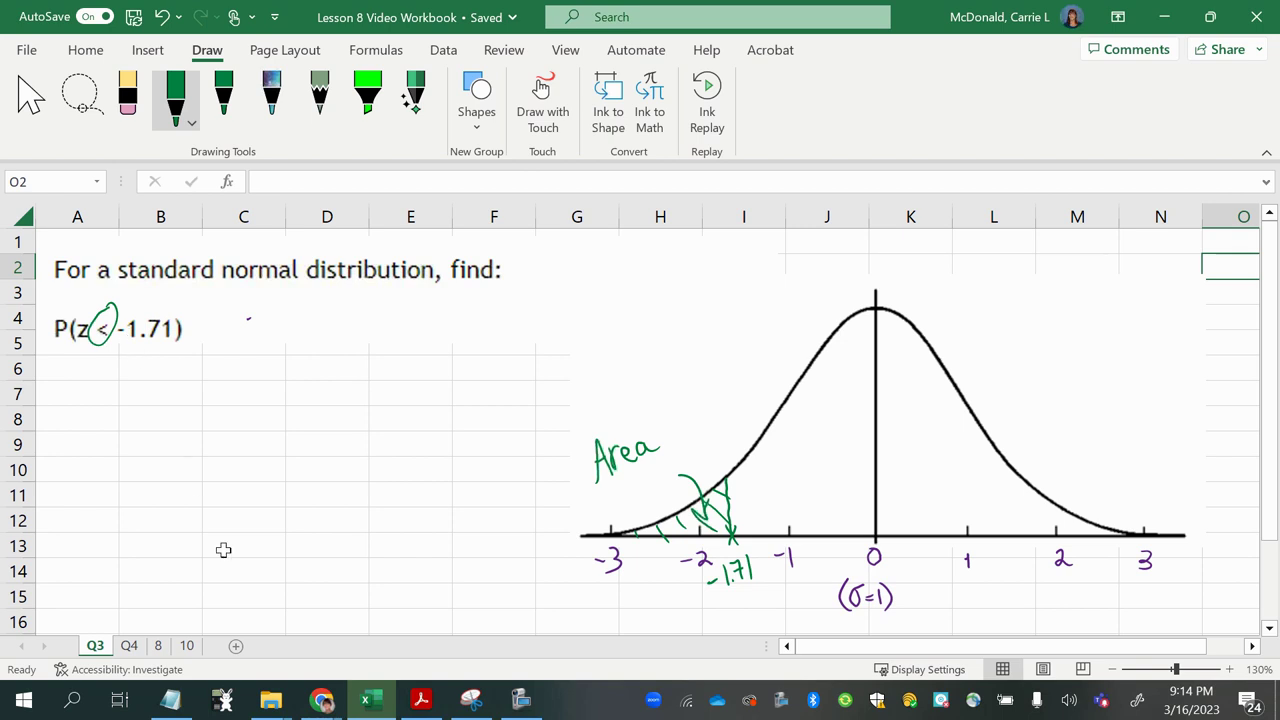
pyautogui.click(421, 698)
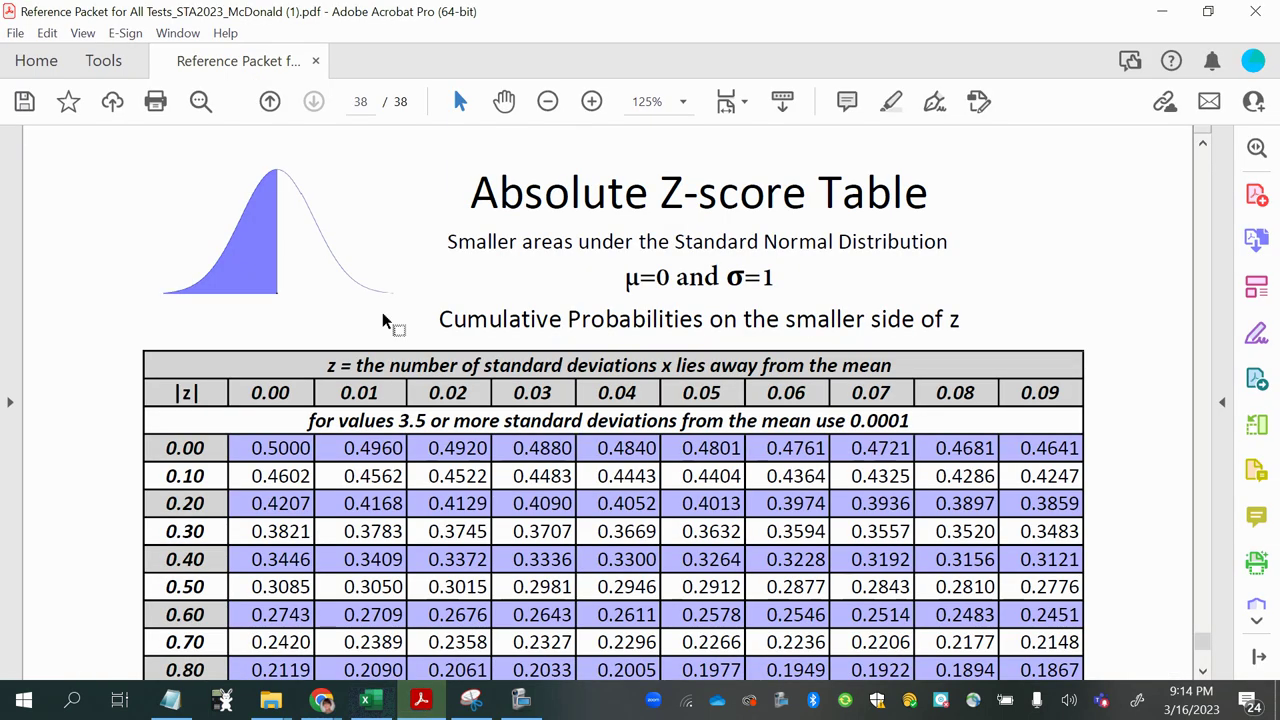
pyautogui.click(893, 103)
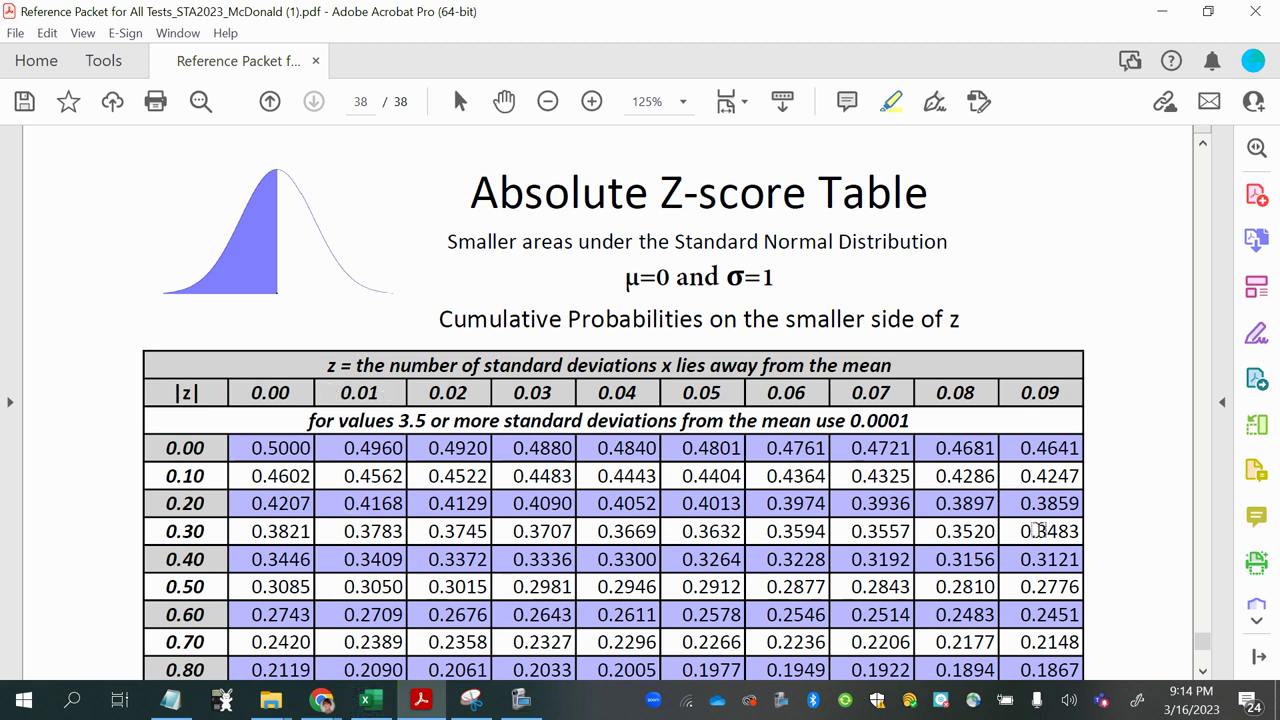
pyautogui.click(1204, 671)
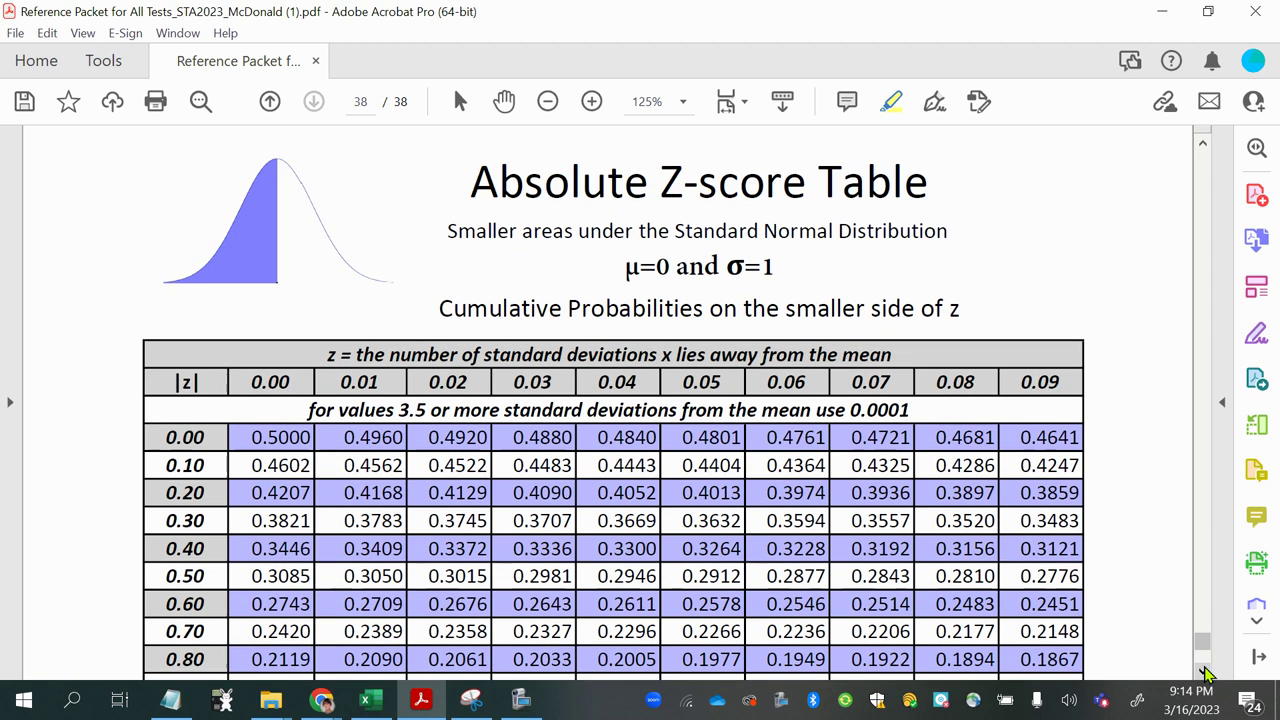
pyautogui.scroll(-5, 1204, 671)
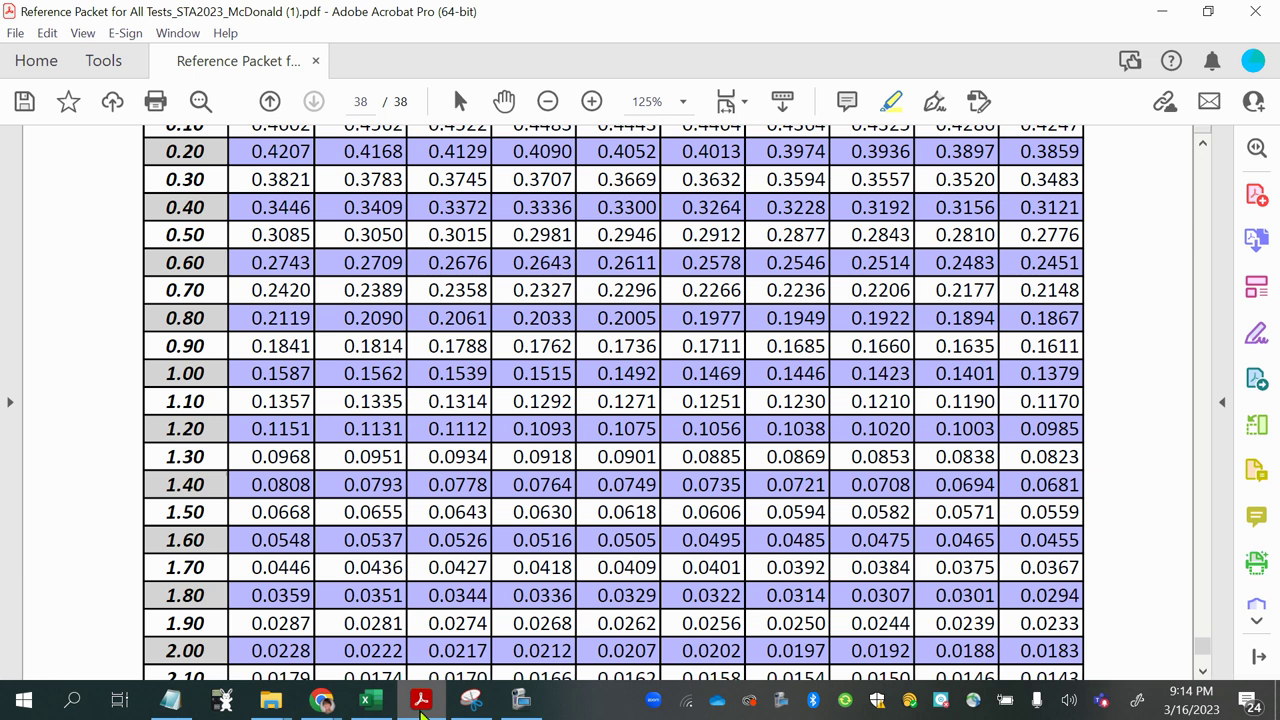
# Write '= .0436' after the Area label on the curve, then return to the z-table PDF
pyautogui.click(370, 700)
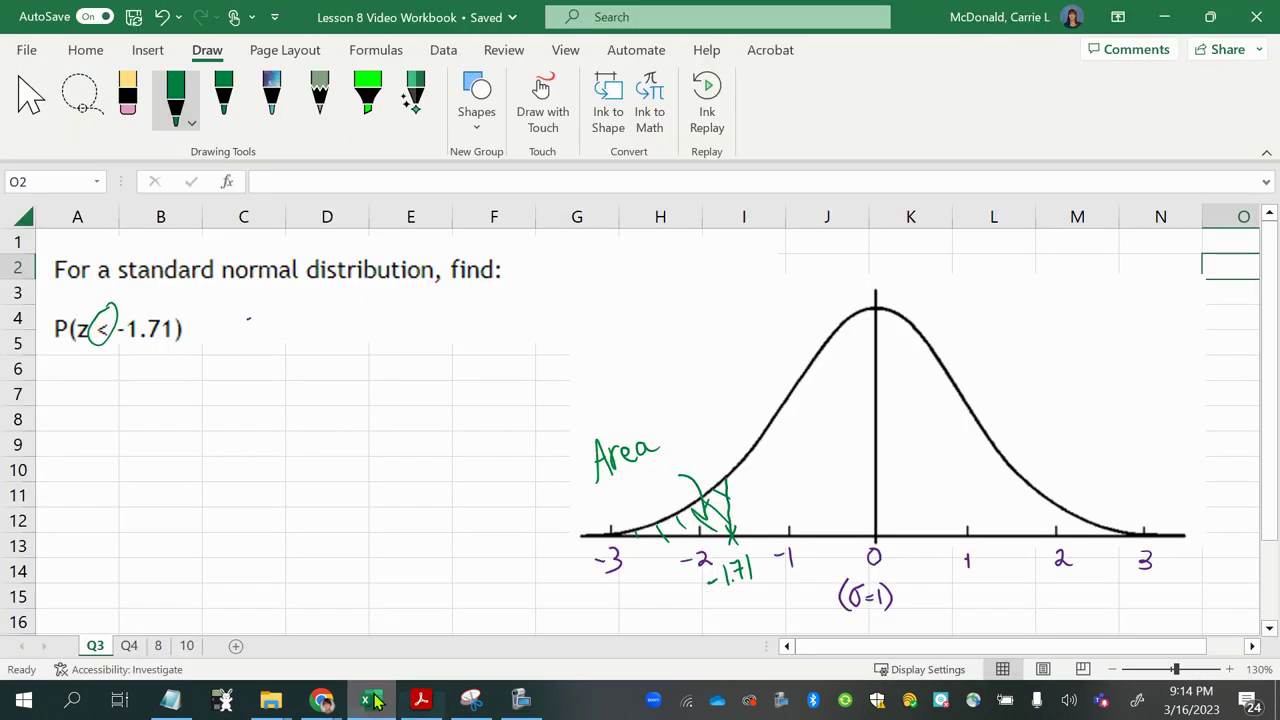
pyautogui.moveTo(653, 421); pyautogui.dragTo(659, 418)
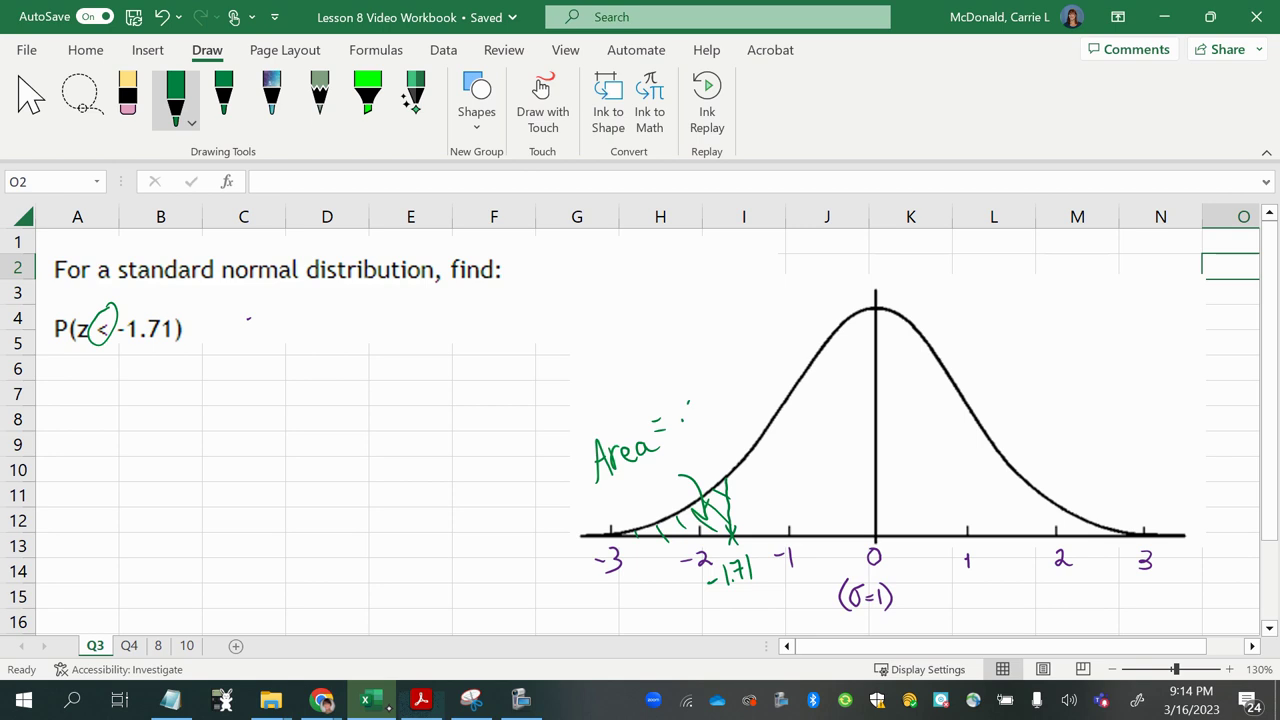
pyautogui.moveTo(731, 380); pyautogui.dragTo(735, 378)
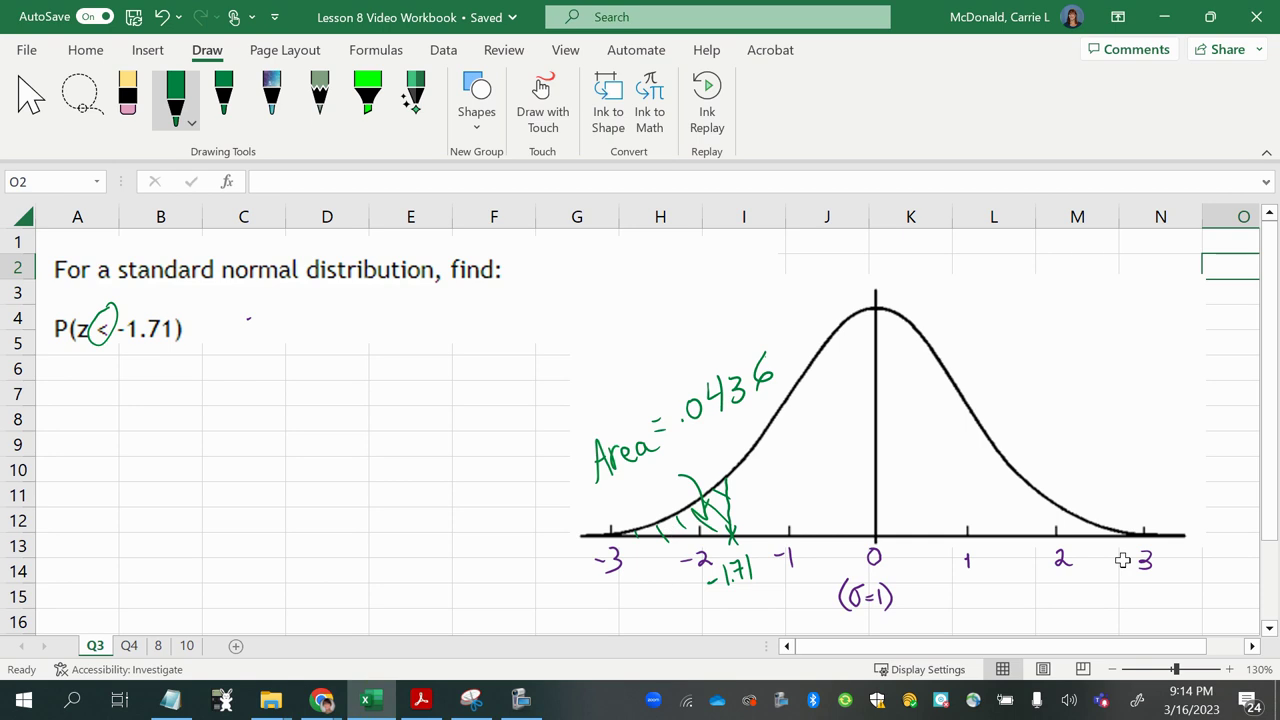
pyautogui.click(421, 700)
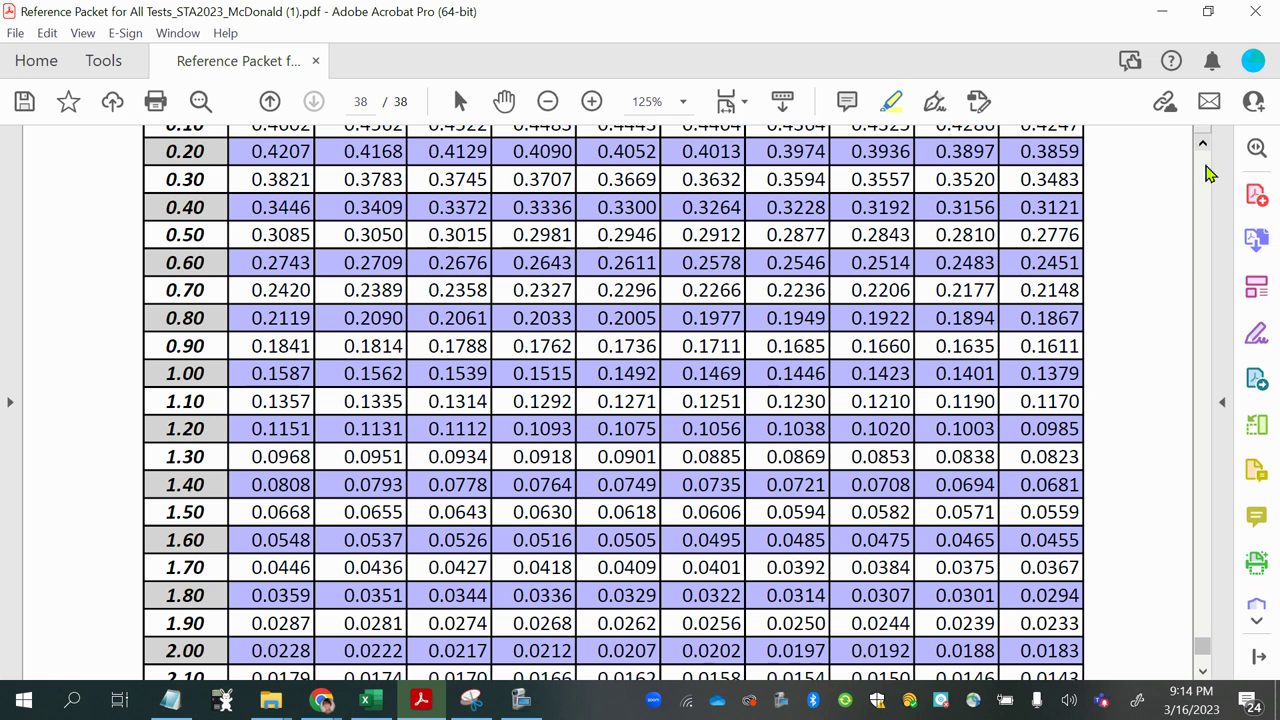
# Scroll up to page 36's Negative Z-score Table, find its -1.70 row, then return to Excel
pyautogui.scroll(15, 1207, 174)
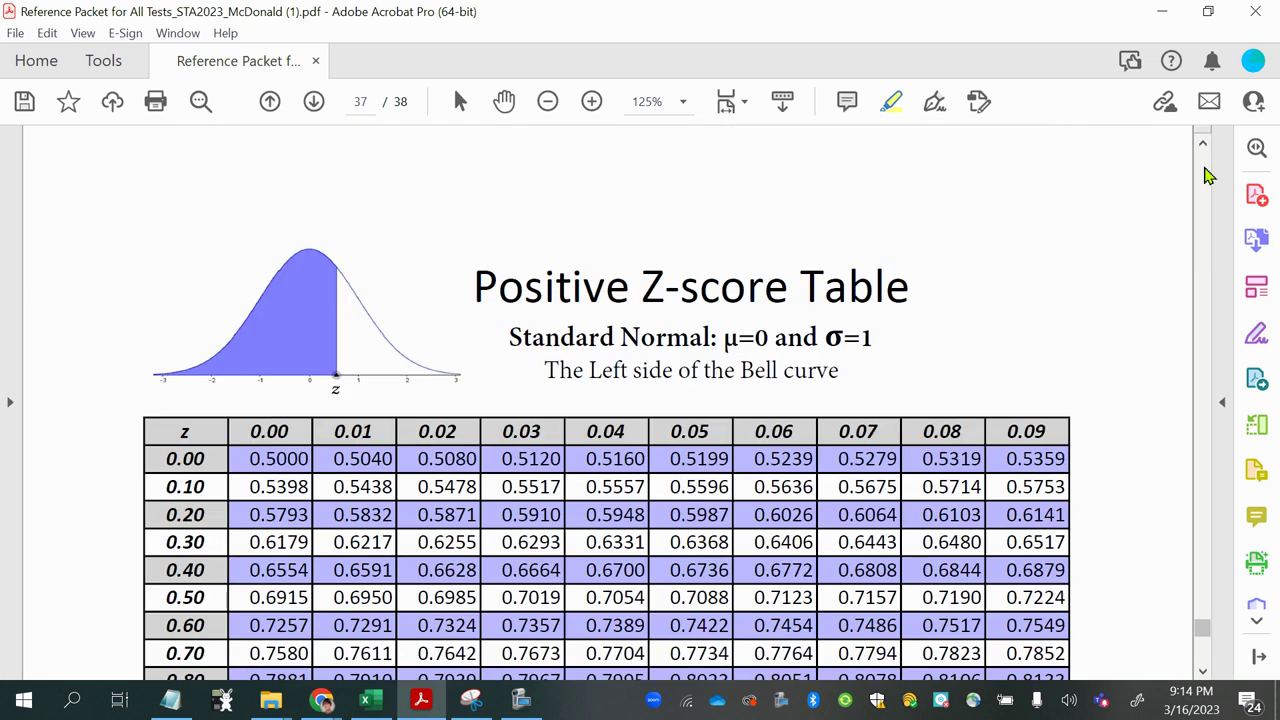
pyautogui.scroll(10, 1207, 174)
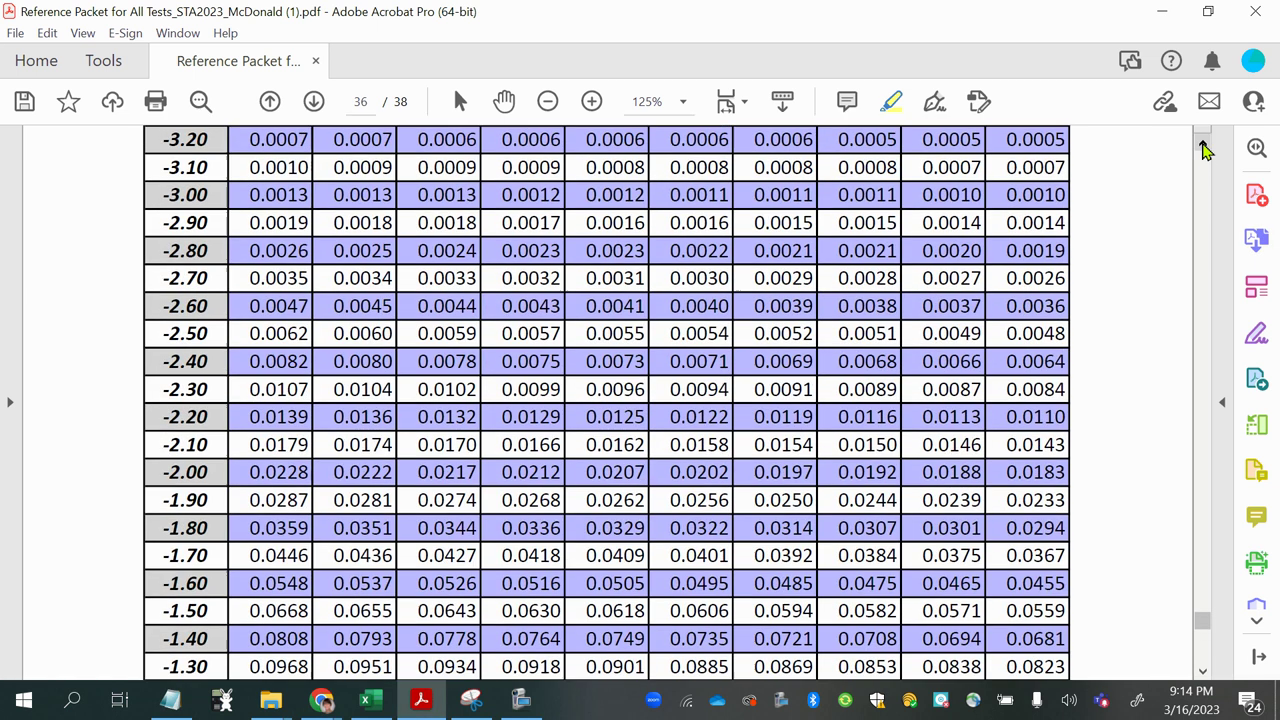
pyautogui.scroll(5, 1205, 148)
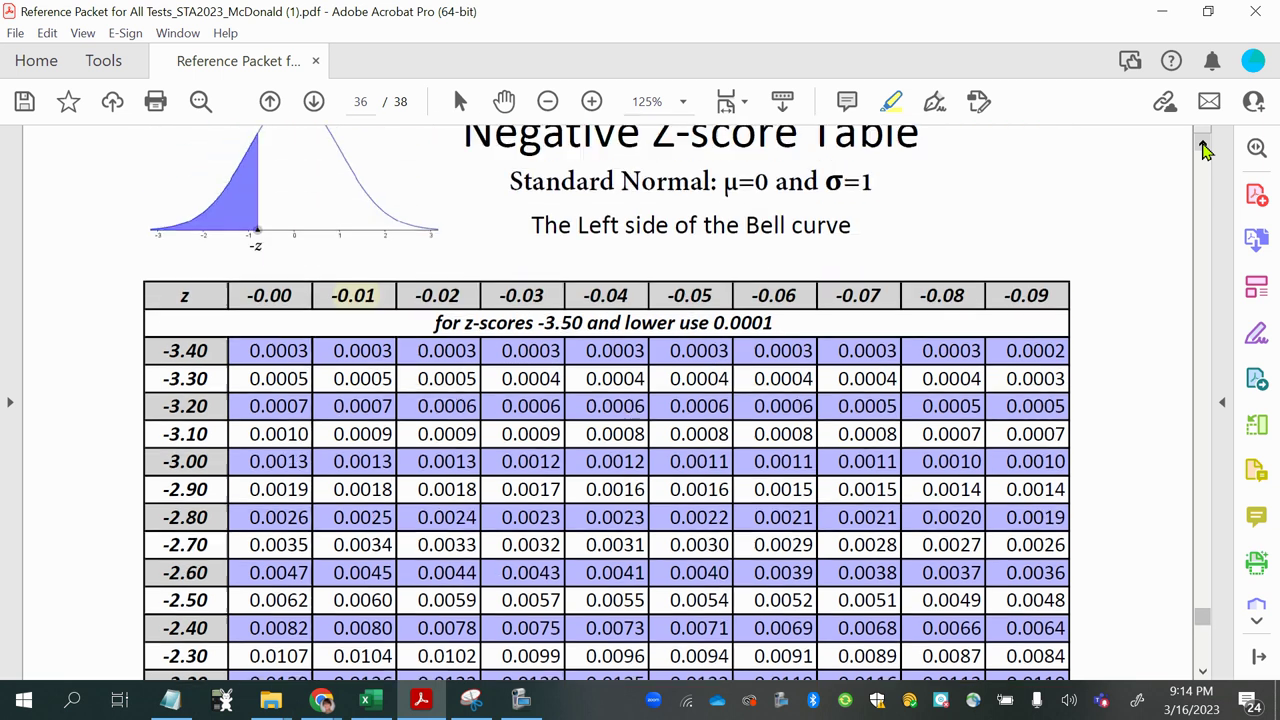
pyautogui.scroll(1, 1205, 148)
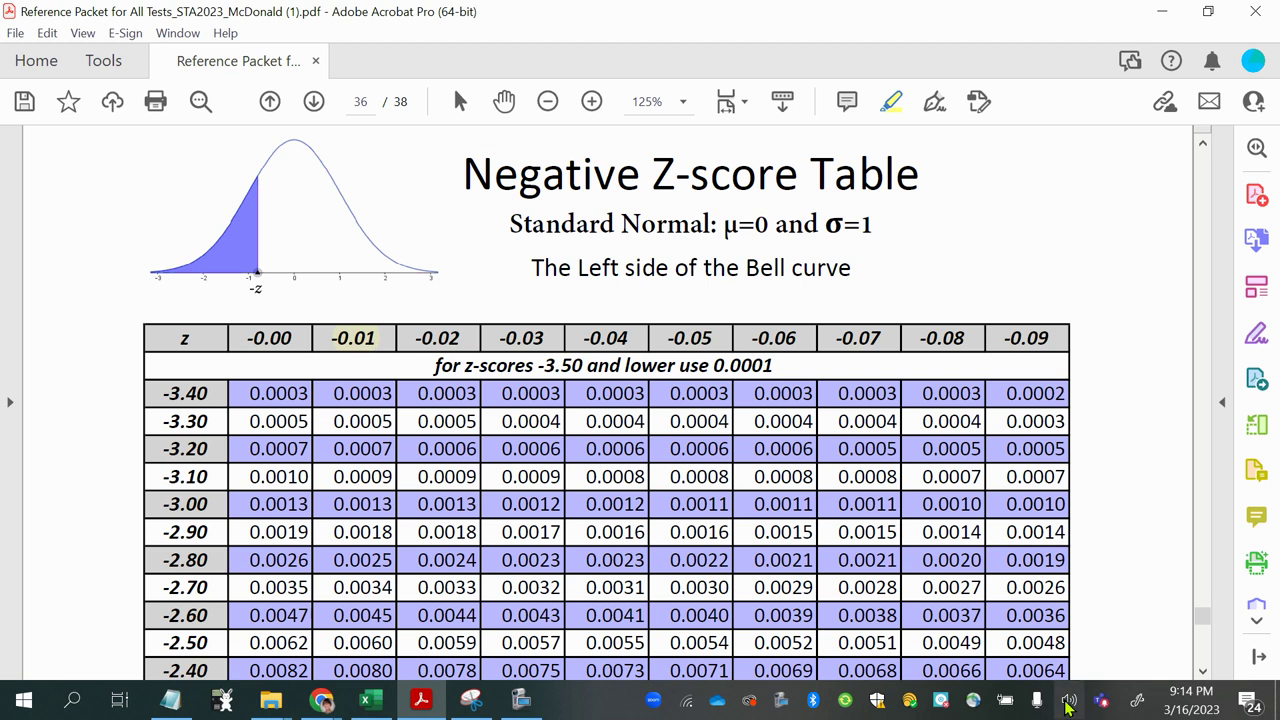
pyautogui.click(1208, 675)
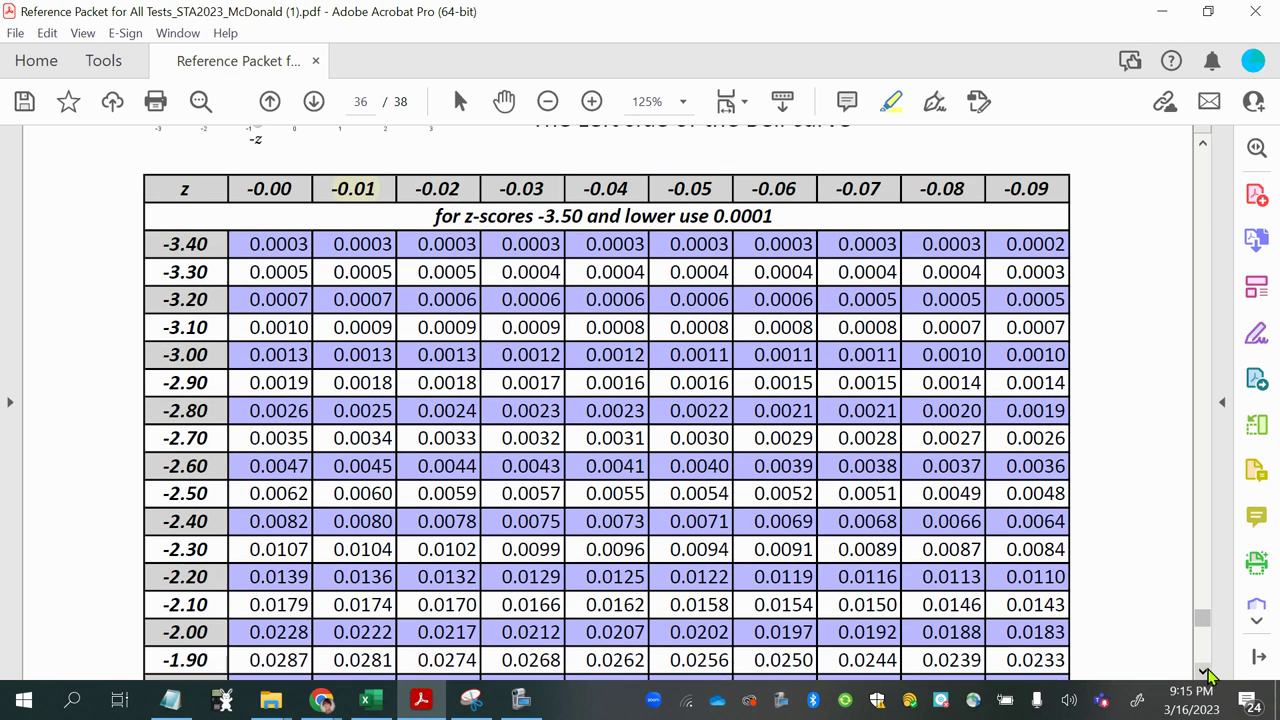
pyautogui.click(1208, 675)
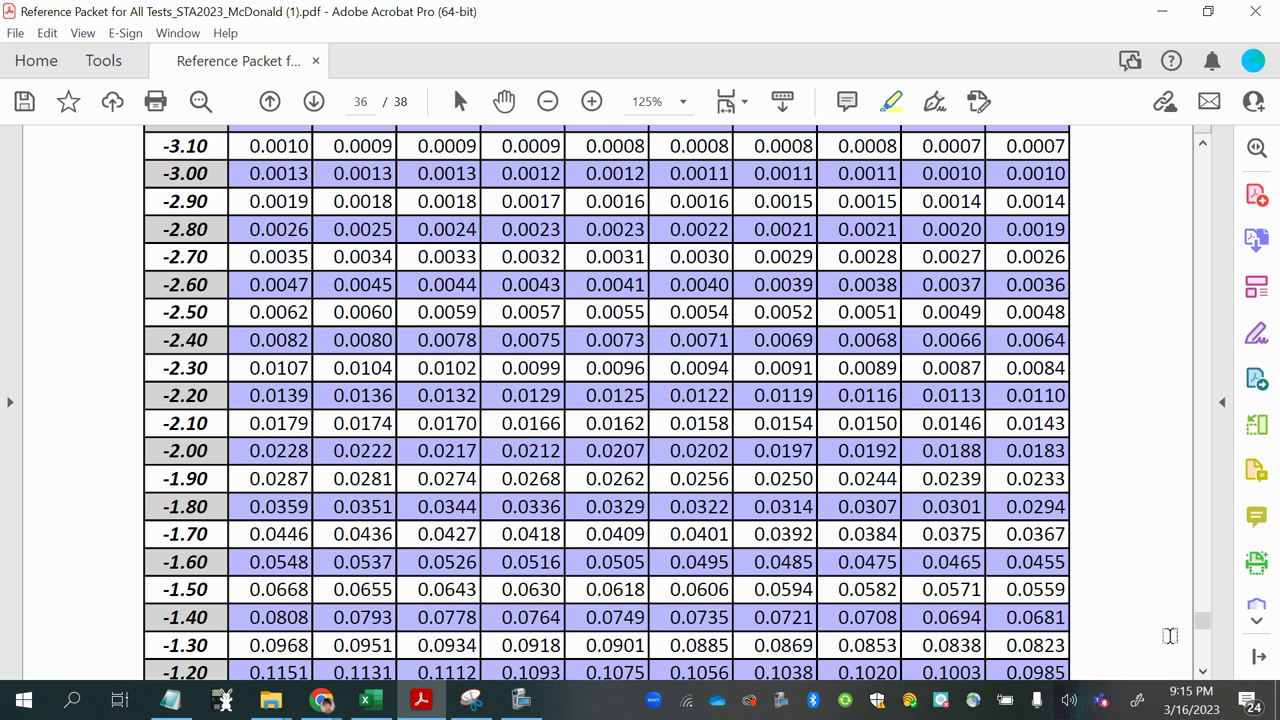
pyautogui.moveTo(1206, 628); pyautogui.dragTo(1207, 626)
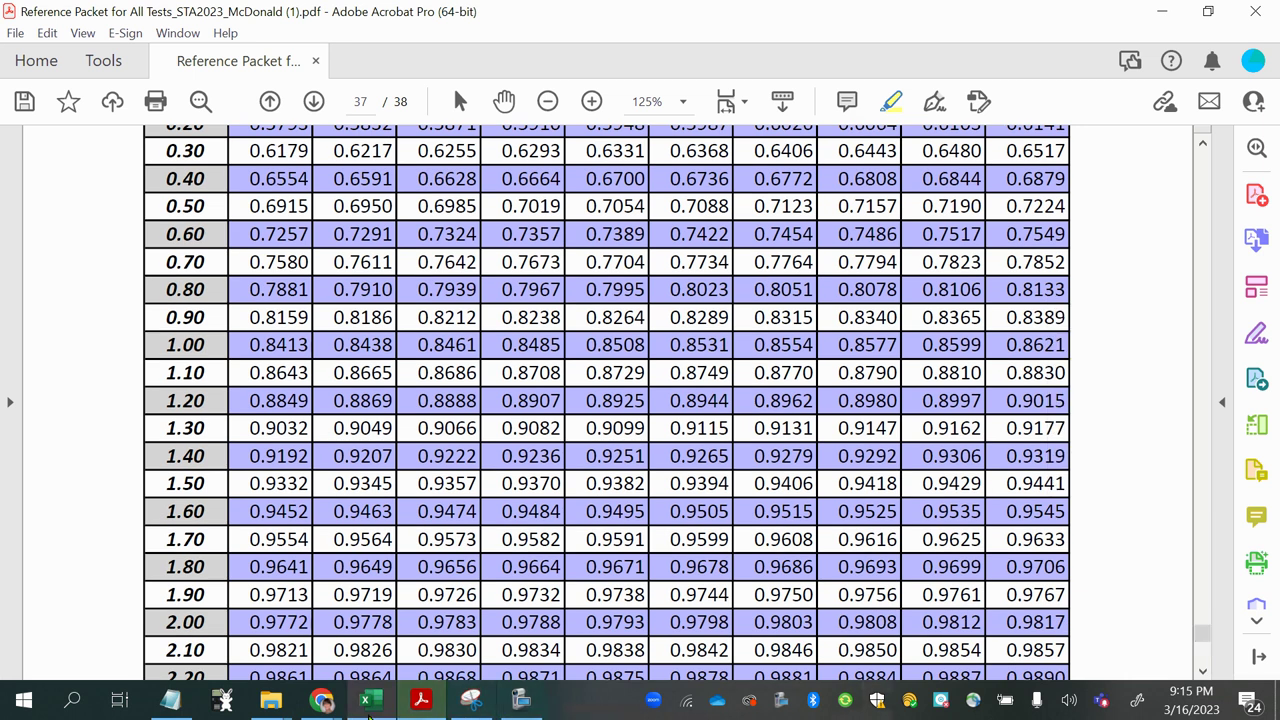
pyautogui.moveTo(366, 703)
pyautogui.click(309, 554)
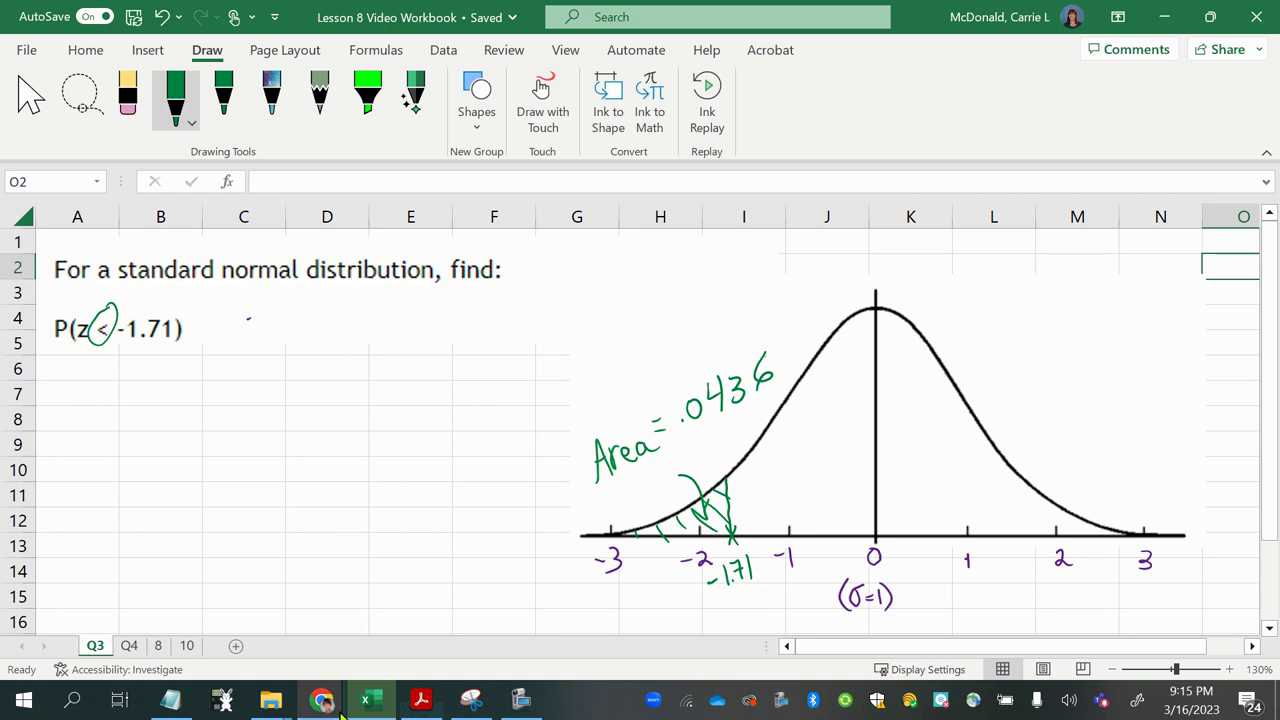
# Type =norm.dist(-1.71,0,1,true) into cell C6
pyautogui.moveTo(340, 711)
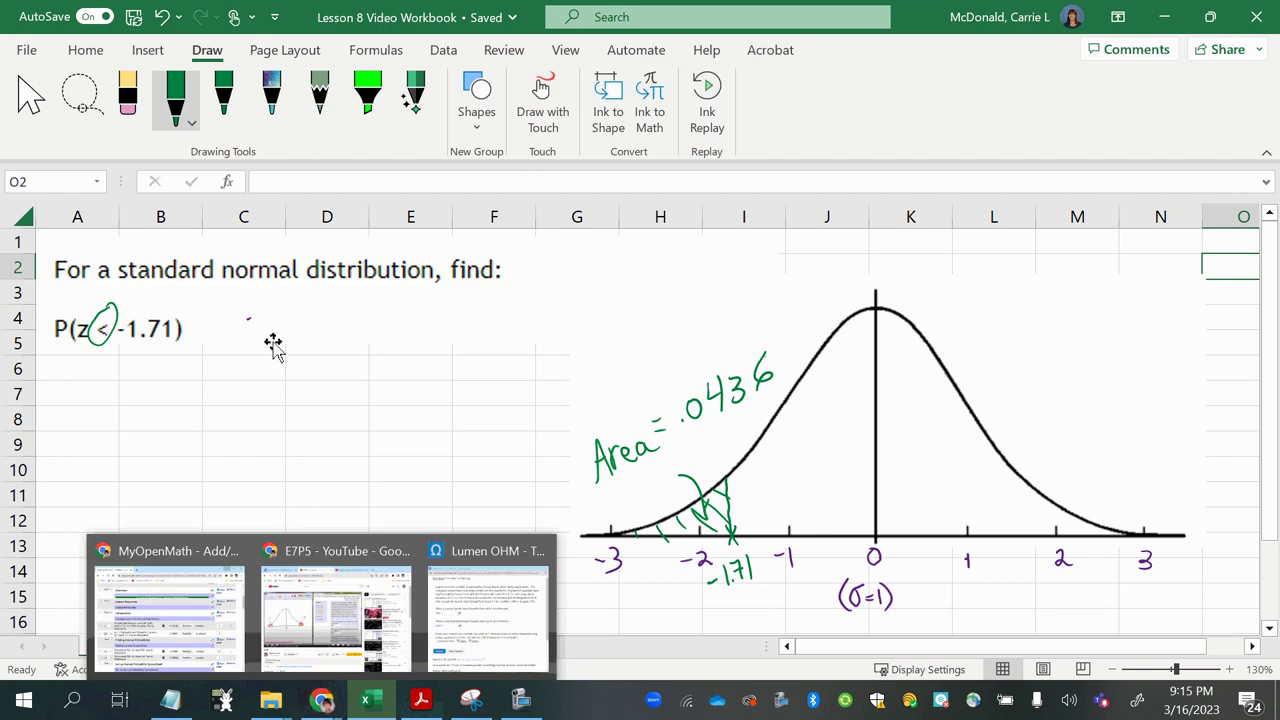
pyautogui.click(194, 391)
pyautogui.click(214, 378)
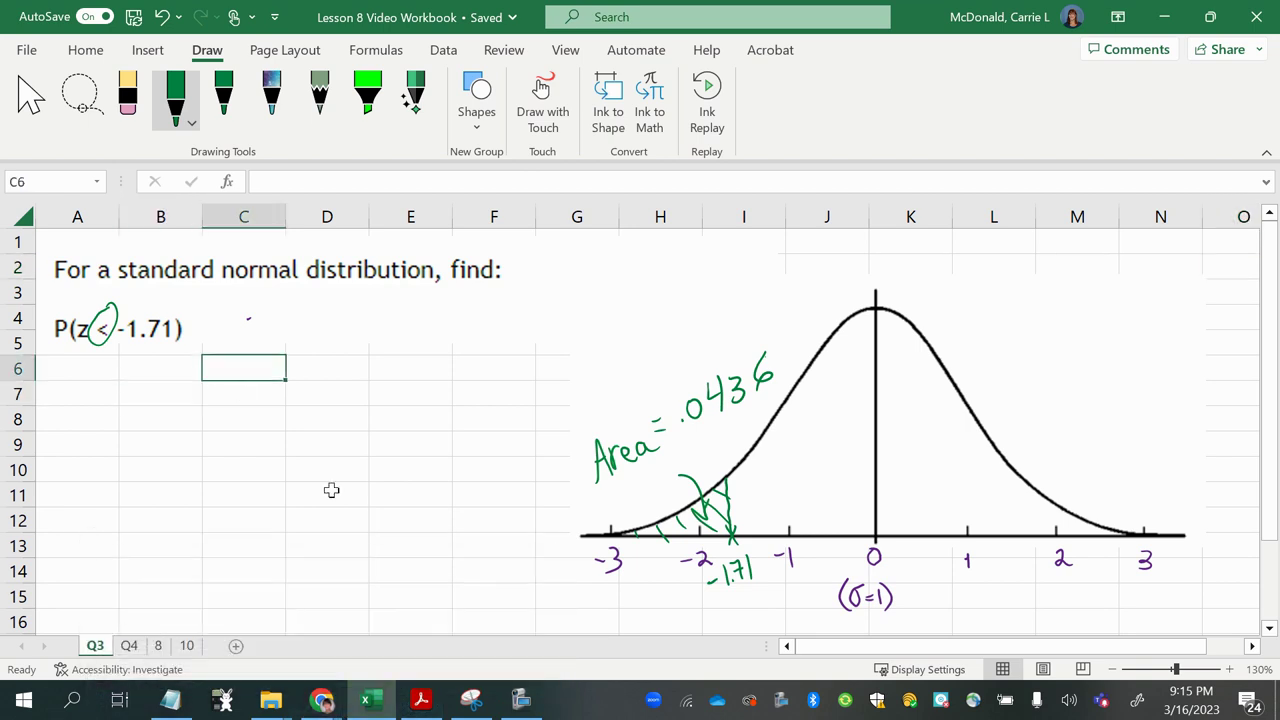
pyautogui.write('=norm.di')
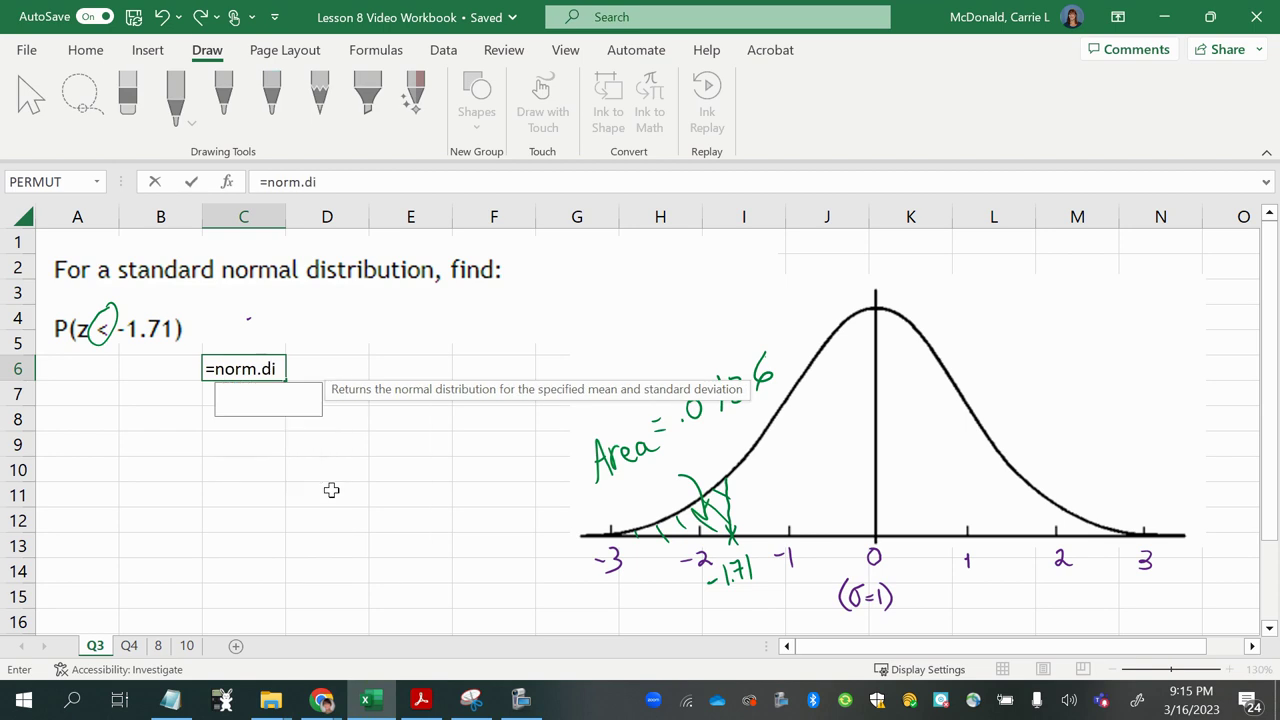
pyautogui.write('st(')
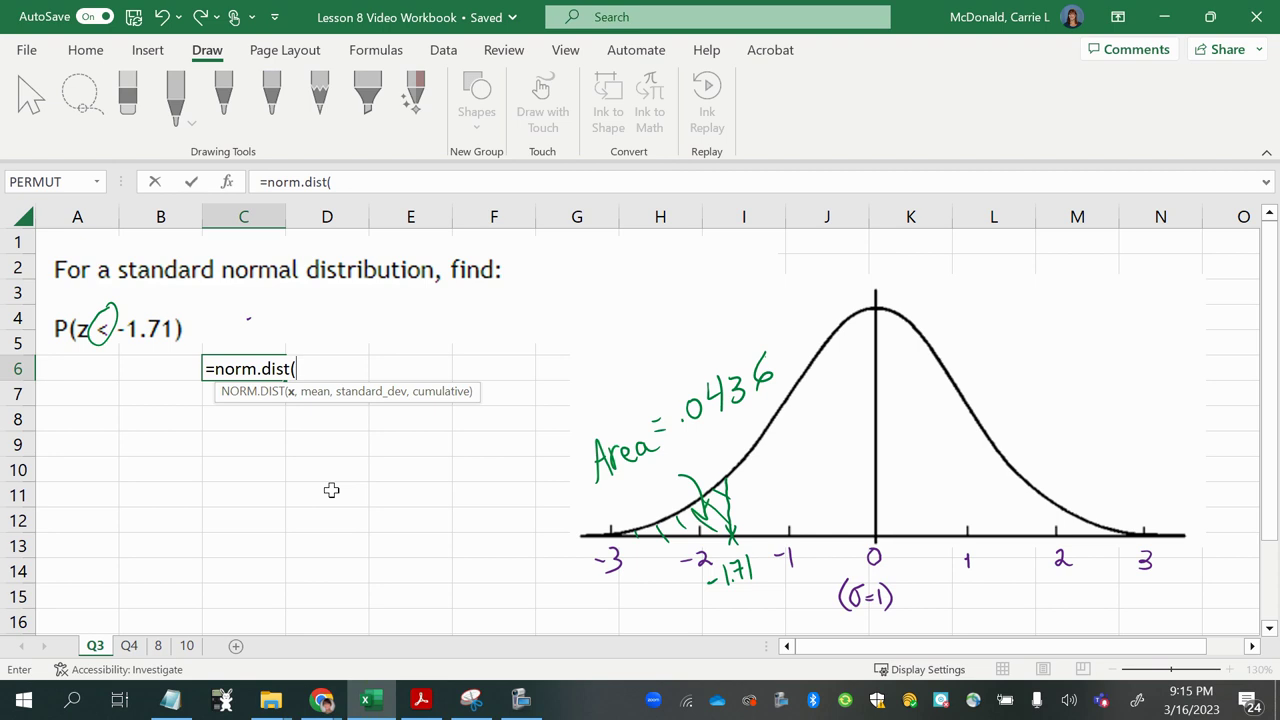
pyautogui.write('-1.71,')
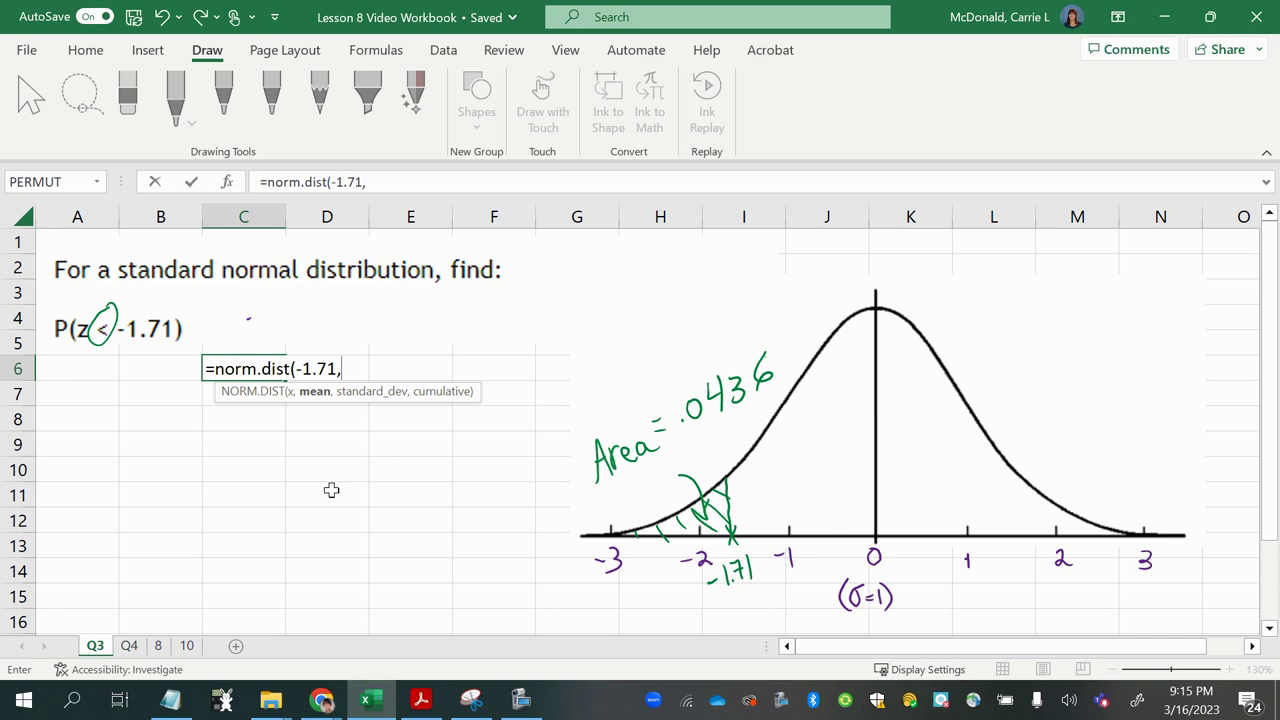
pyautogui.write('0,')
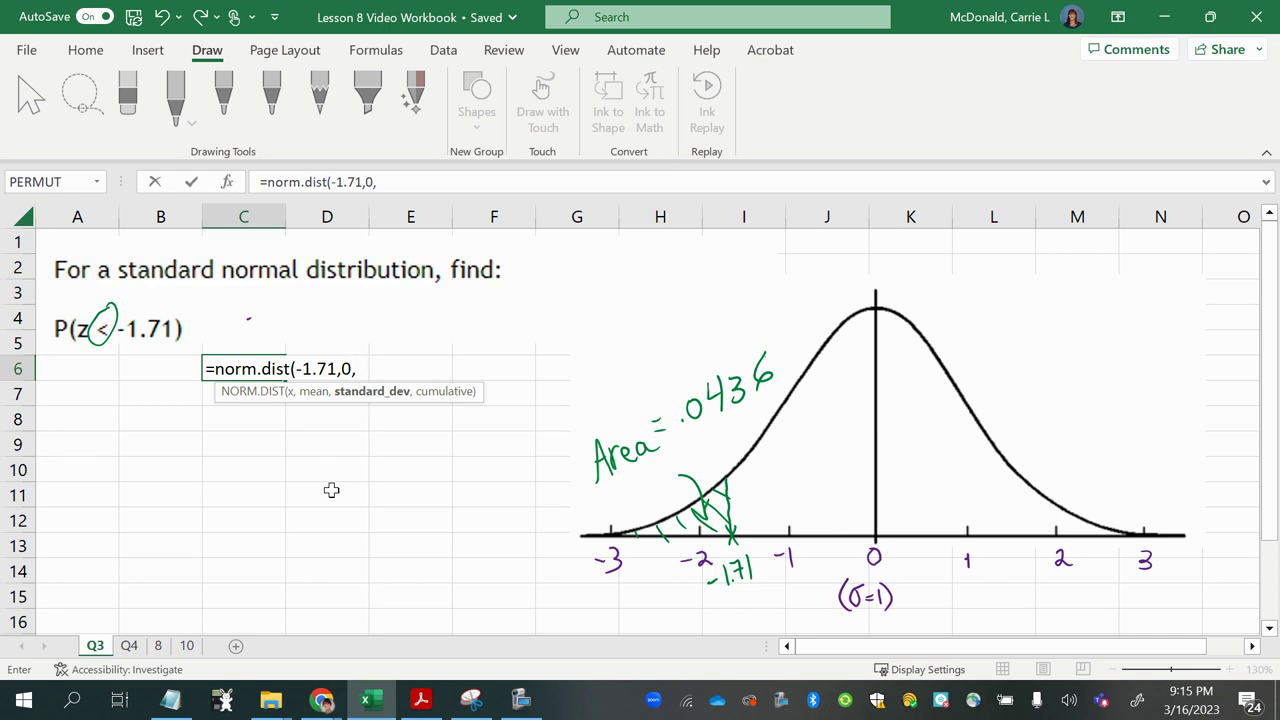
pyautogui.write('1,')
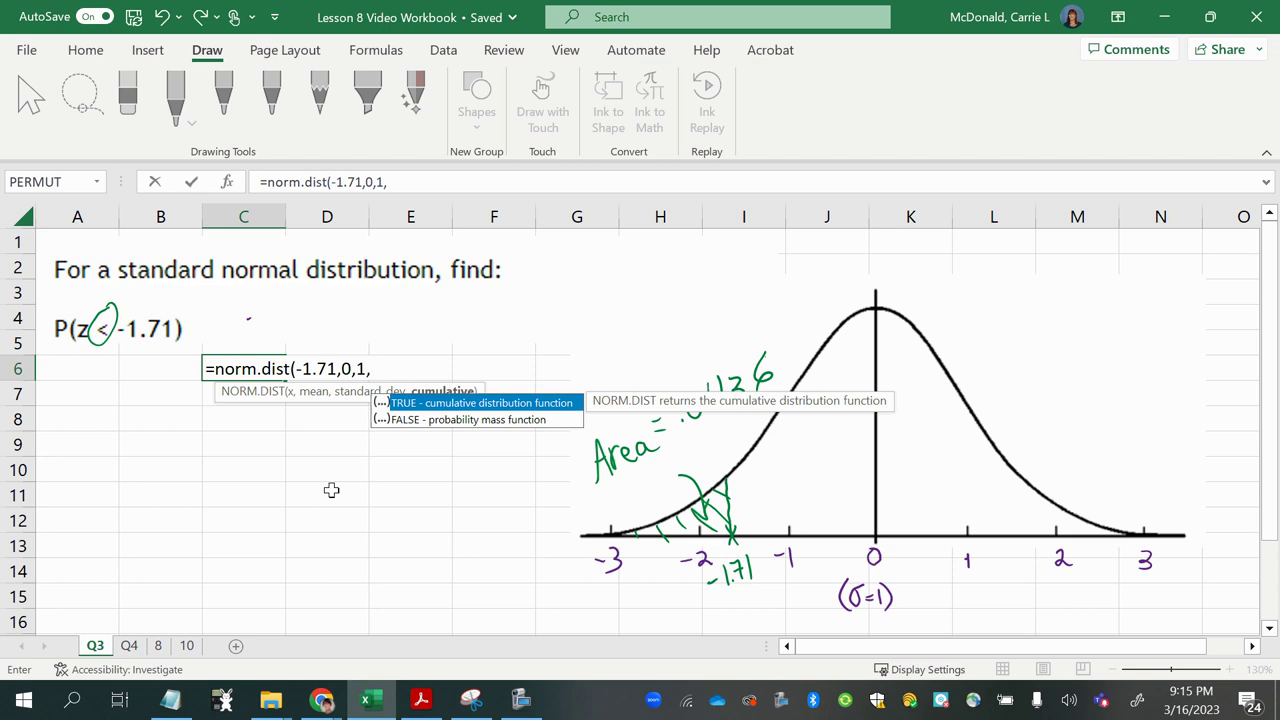
pyautogui.write('true)')
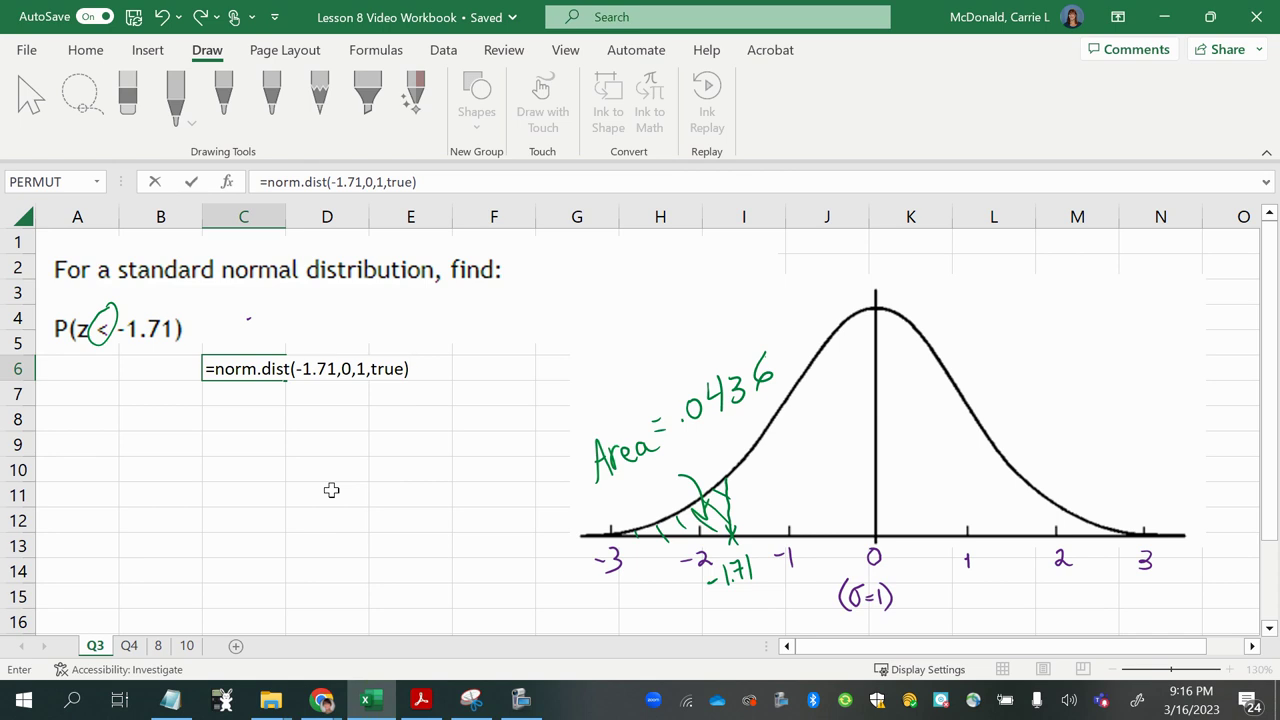
# Commit the formula so C6 shows 0.04363, then reselect C6 to check it
pyautogui.press('Return')
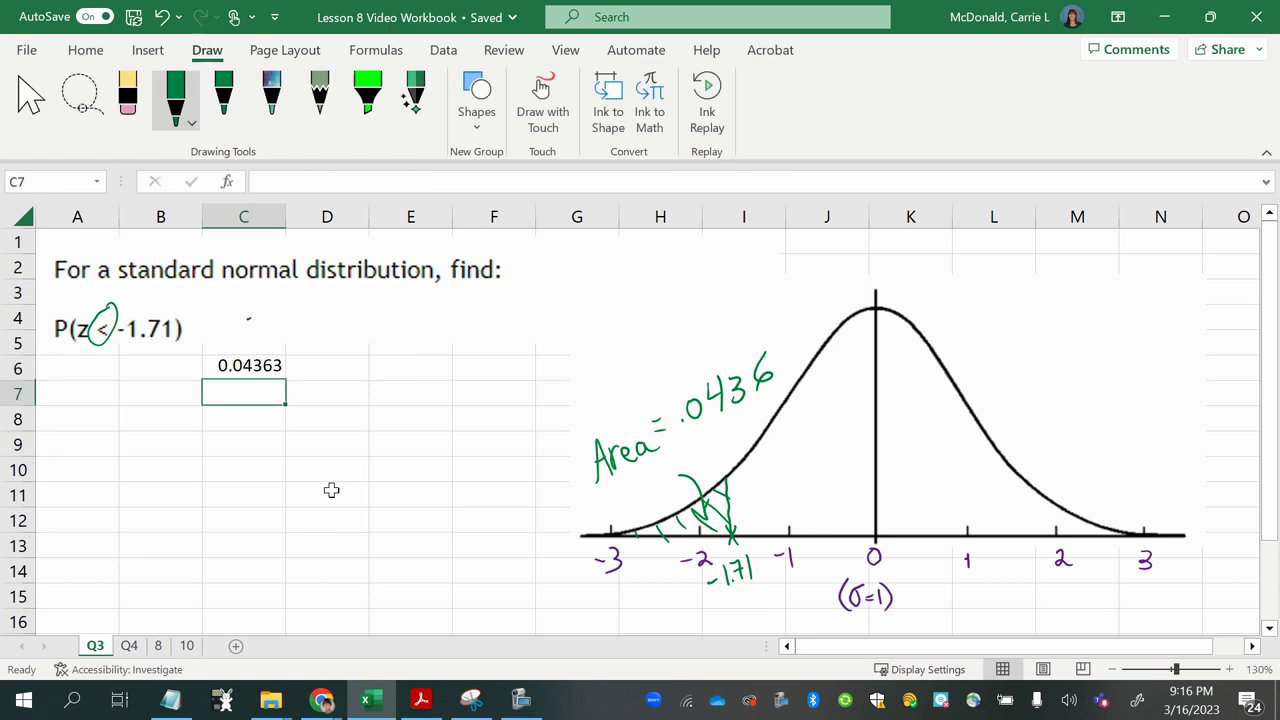
pyautogui.click(265, 370)
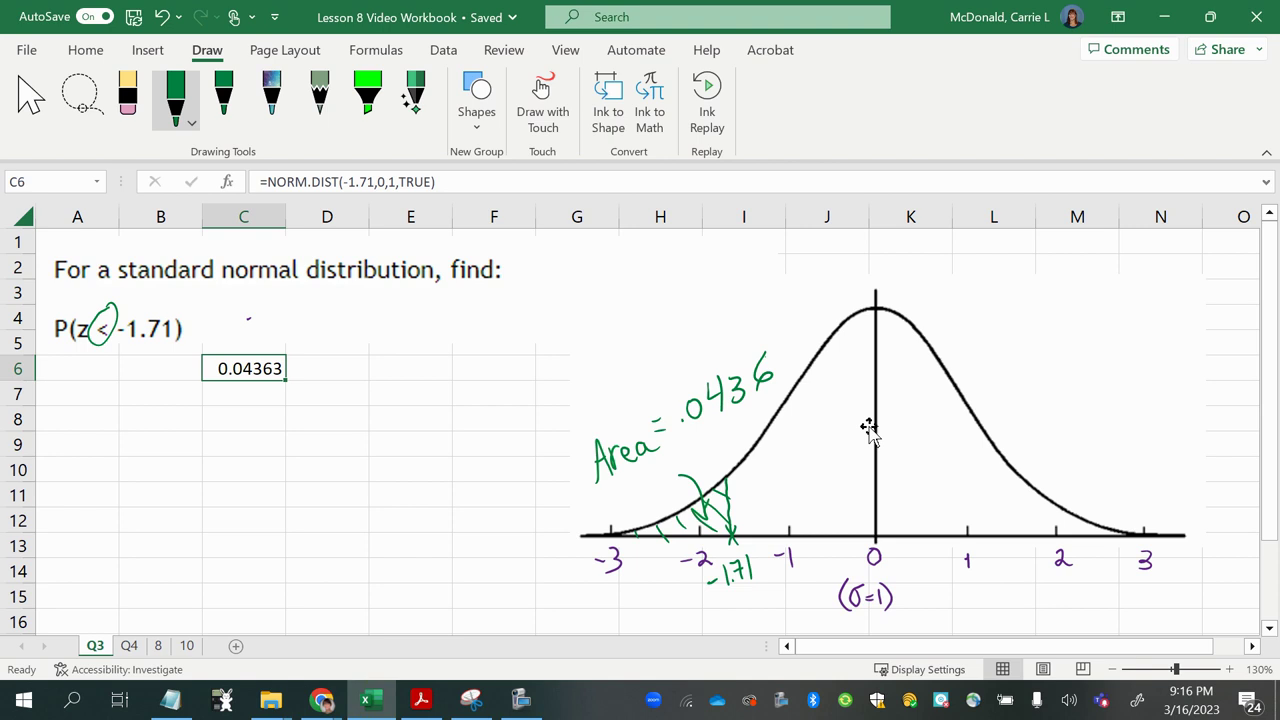